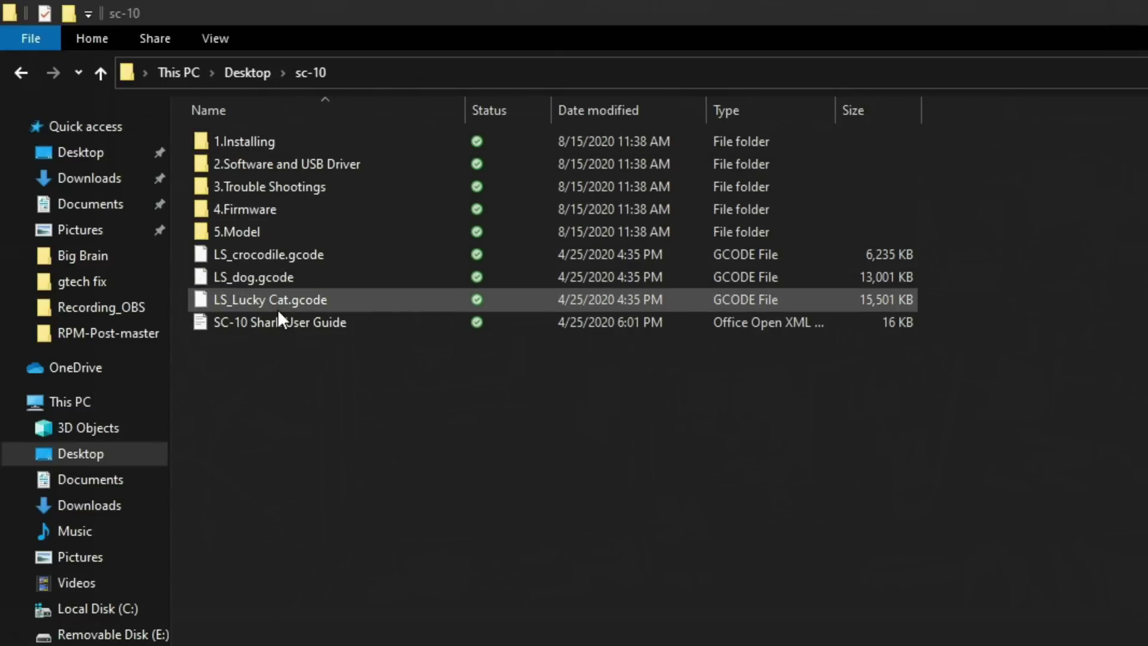
Open Configuration from 4.Firmware > SC-10 Shark firmware-V0.219 in Notepad++.
double_click(274, 209)
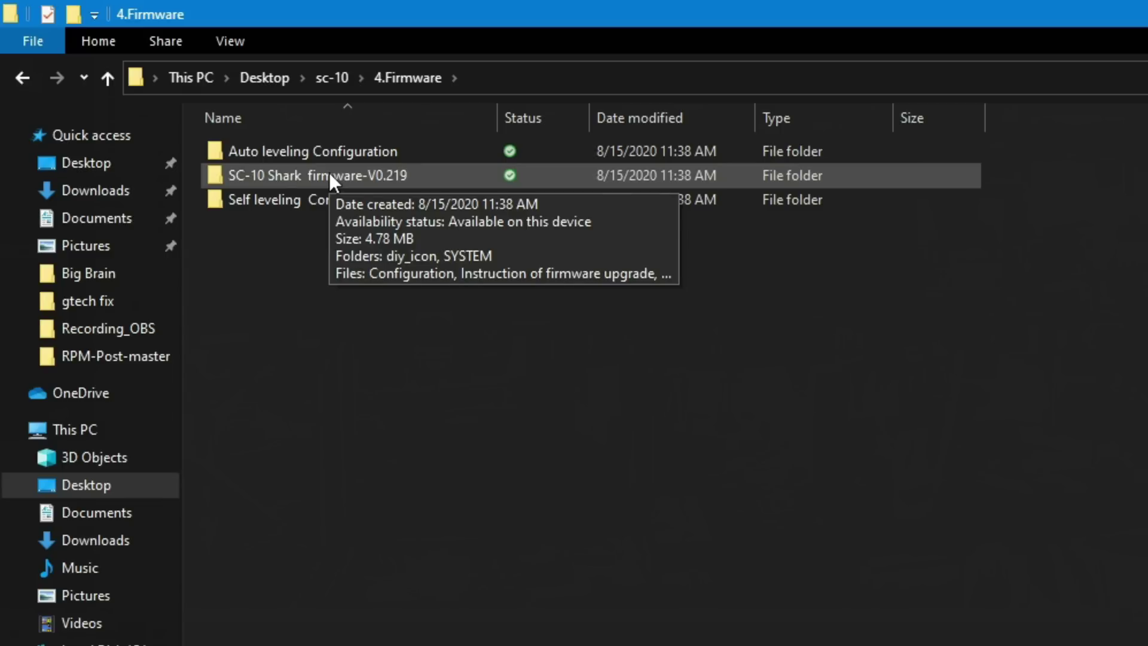
double_click(329, 174)
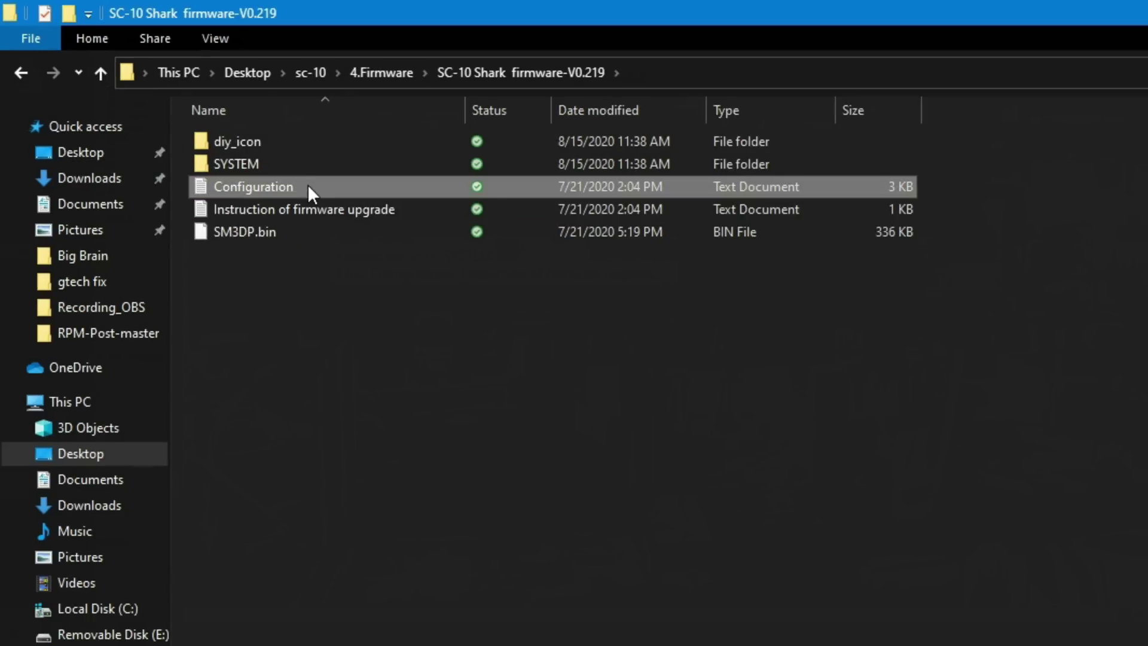
right_click(307, 184)
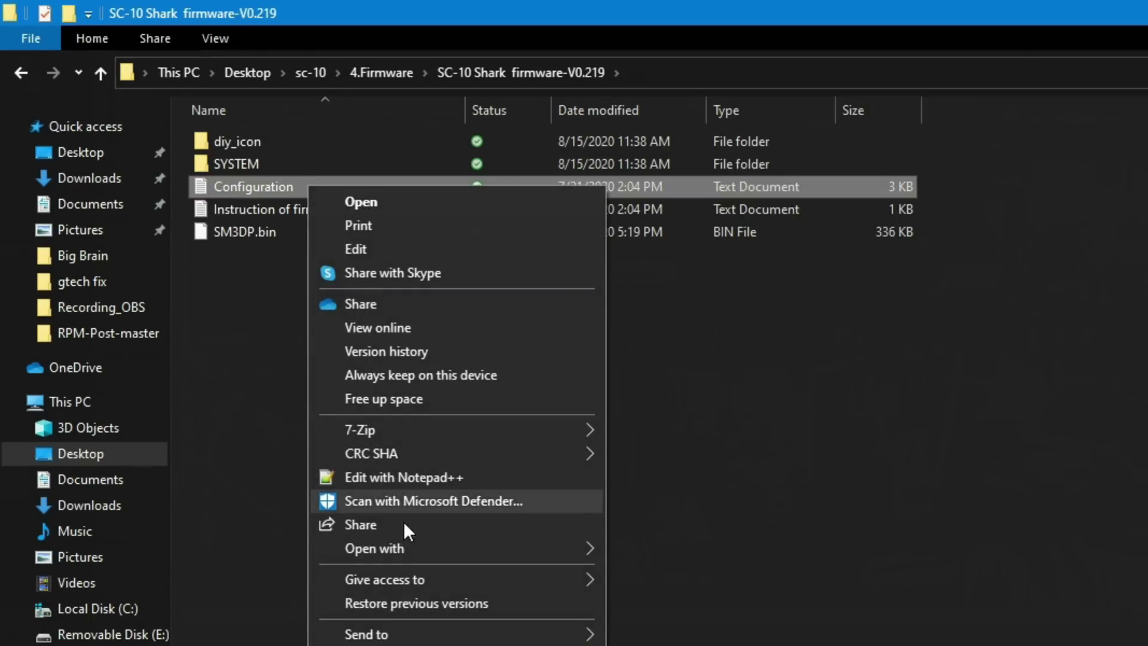
left_click(446, 482)
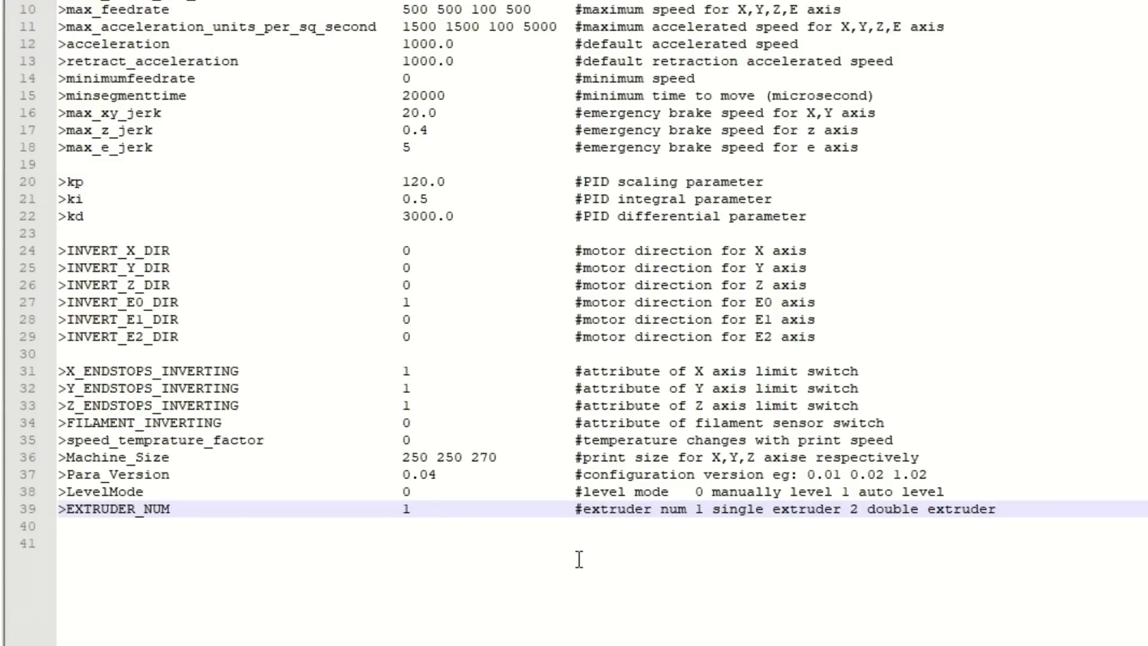
Change EXTRUDER_NUM from 1 to 2 on line 39.
key("Left")
key("Left")
key("Left")
key("Left")
key("Right")
key("BackSpace")
type("2")
Change LevelMode from 0 to 1 on line 38 and save the file.
left_click(465, 491)
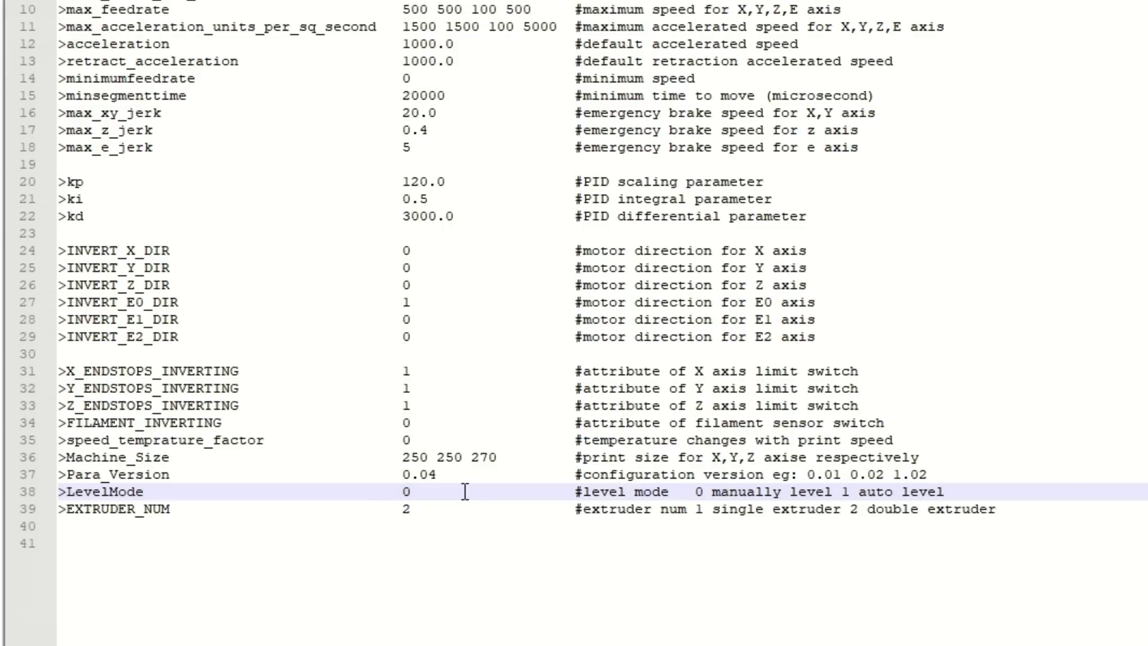
key("BackSpace")
type("1")
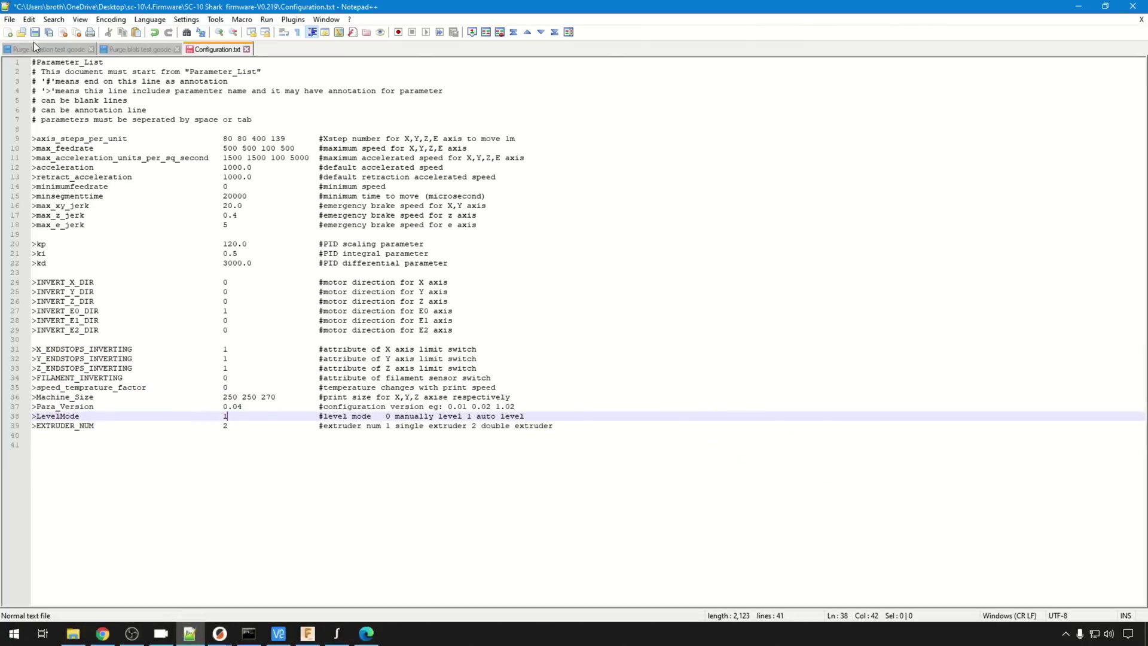
left_click(35, 32)
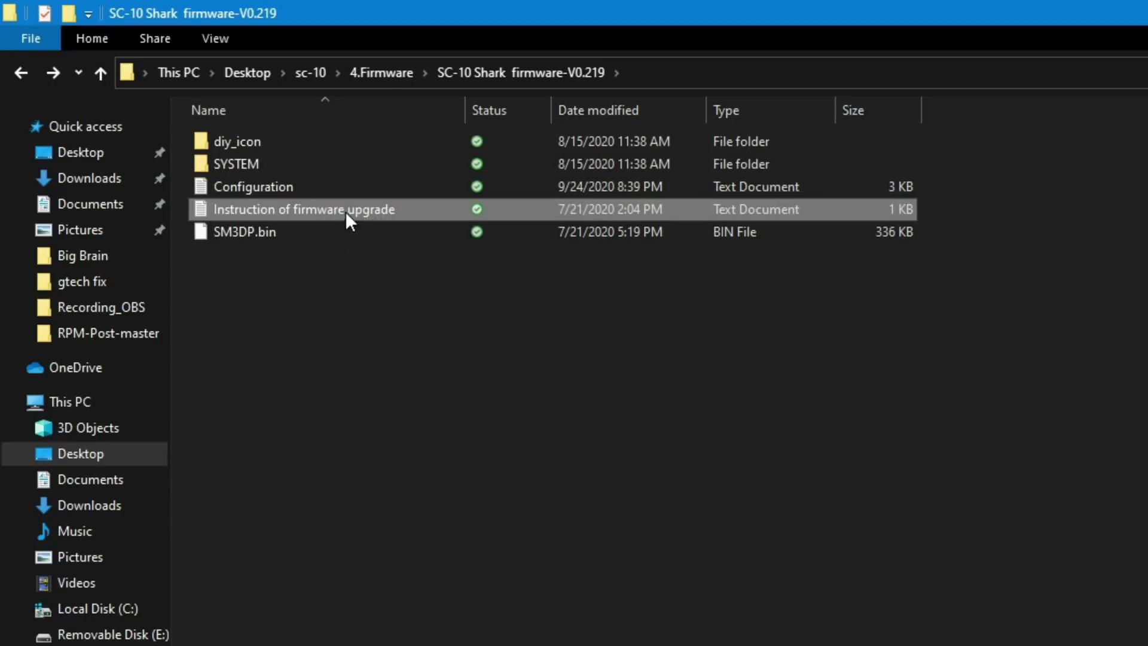
Copy diy_icon, SYSTEM, Configuration and SM3DP.bin from the firmware folder.
left_click(313, 138)
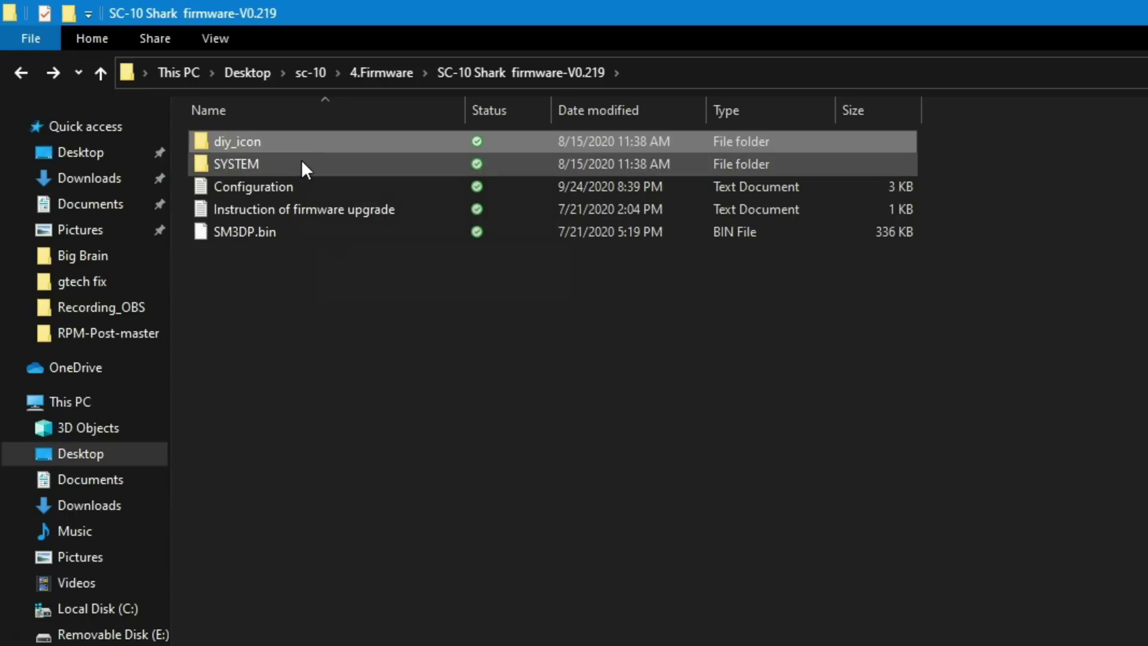
left_click(301, 161, "ctrl")
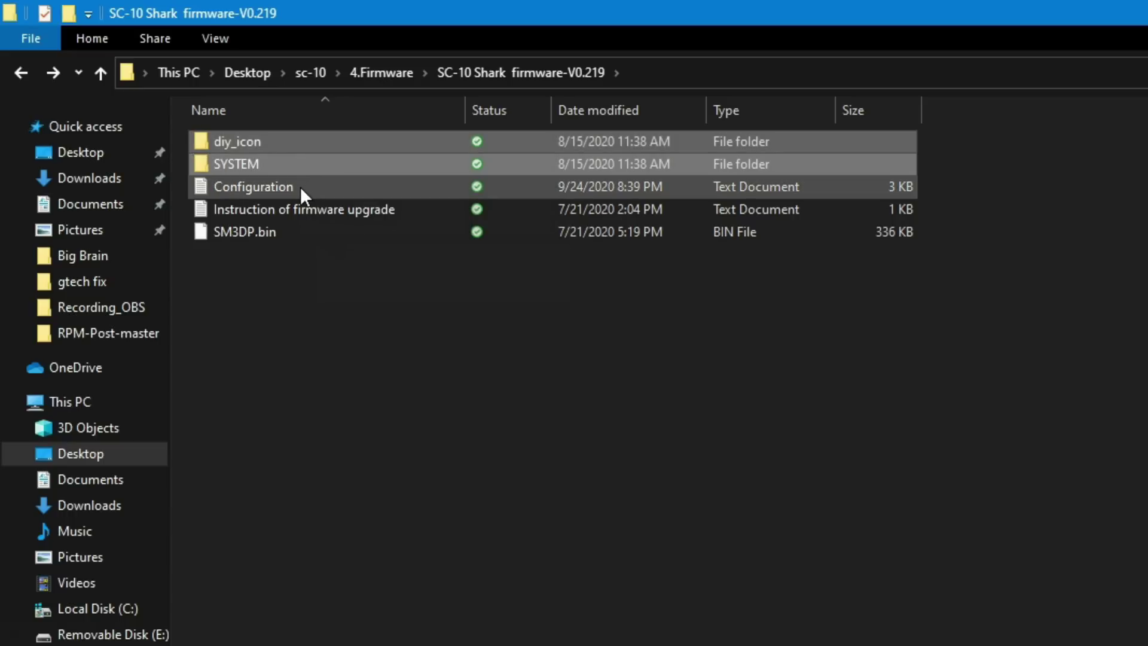
left_click(301, 187, "ctrl")
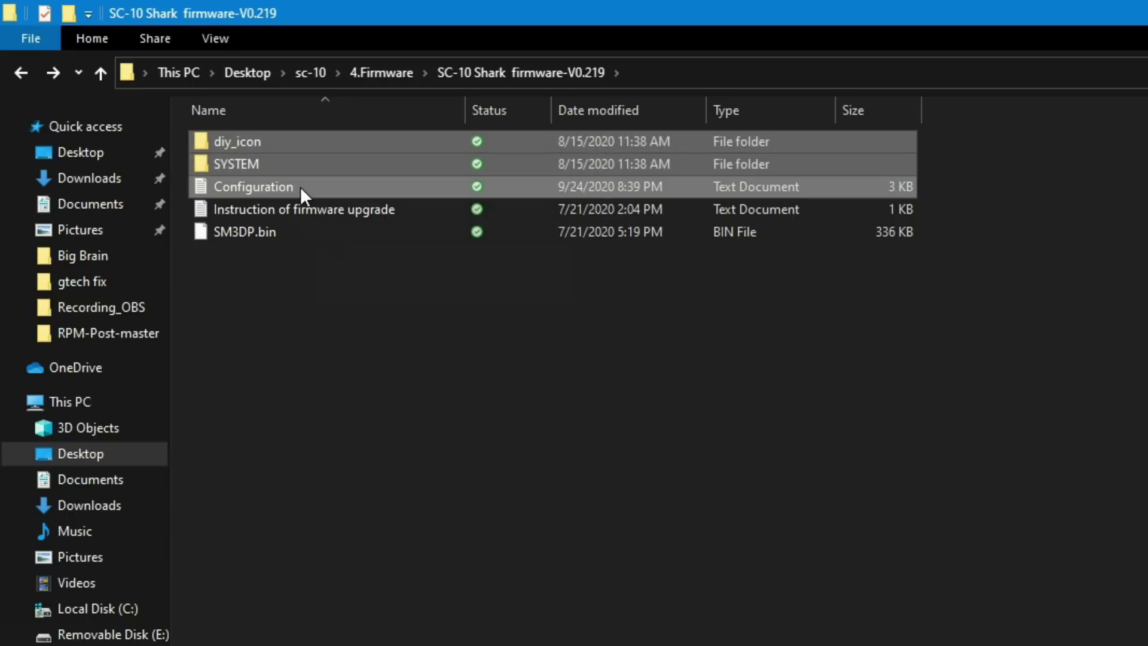
left_click(307, 235, "ctrl")
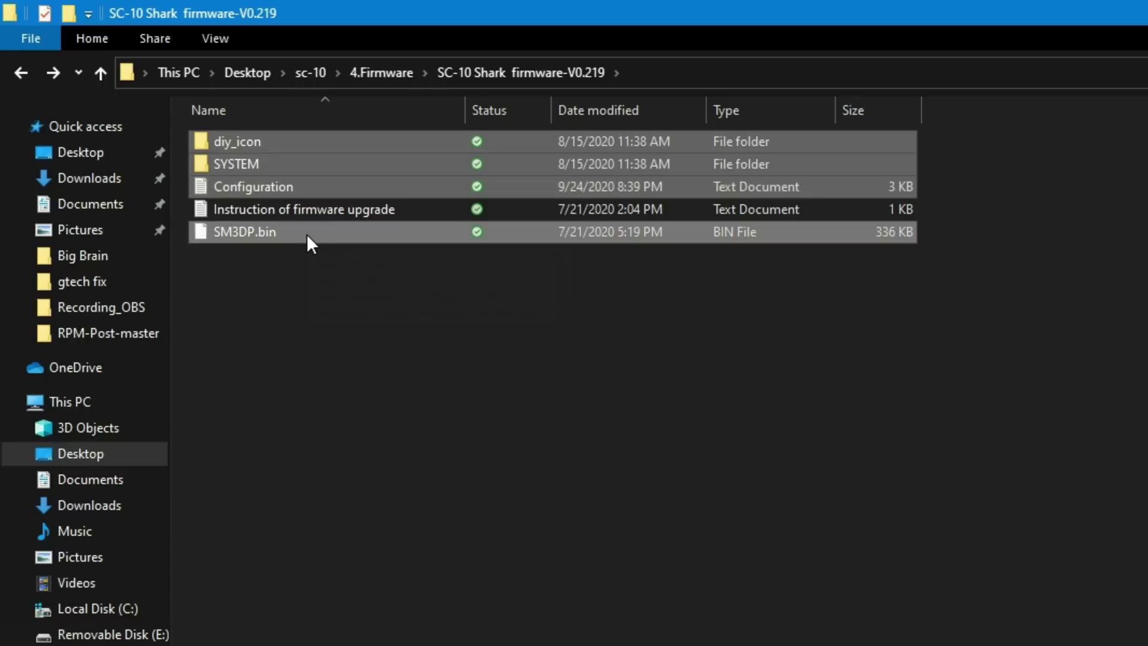
right_click(335, 230)
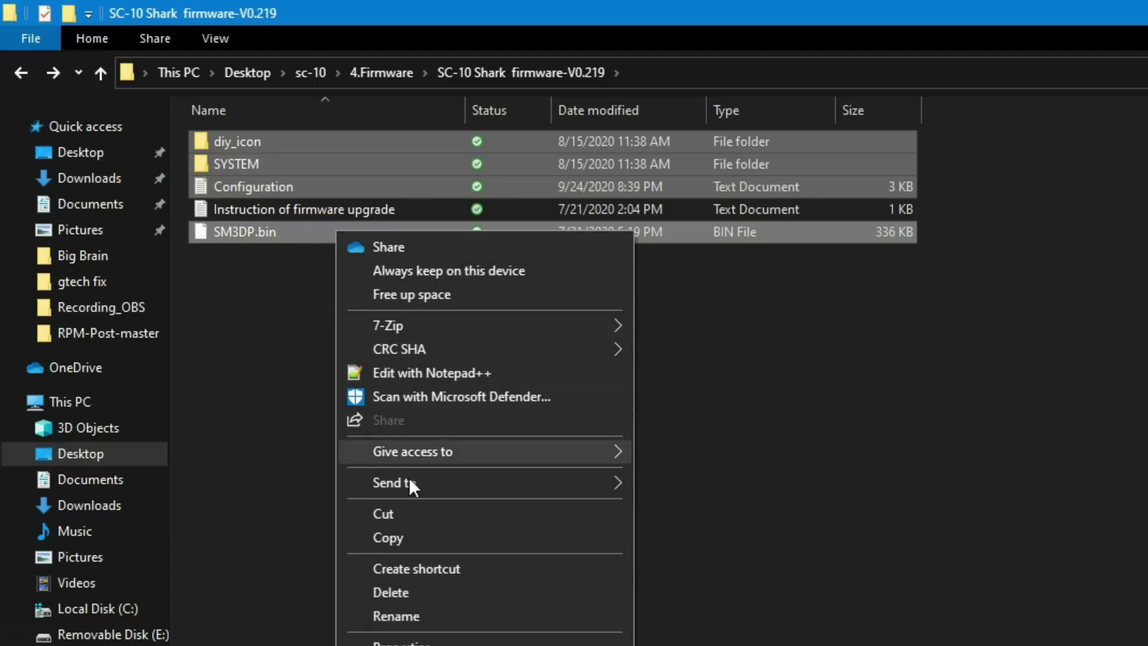
left_click(398, 544)
Paste the four firmware items onto Removable Disk (E:).
left_click(127, 541)
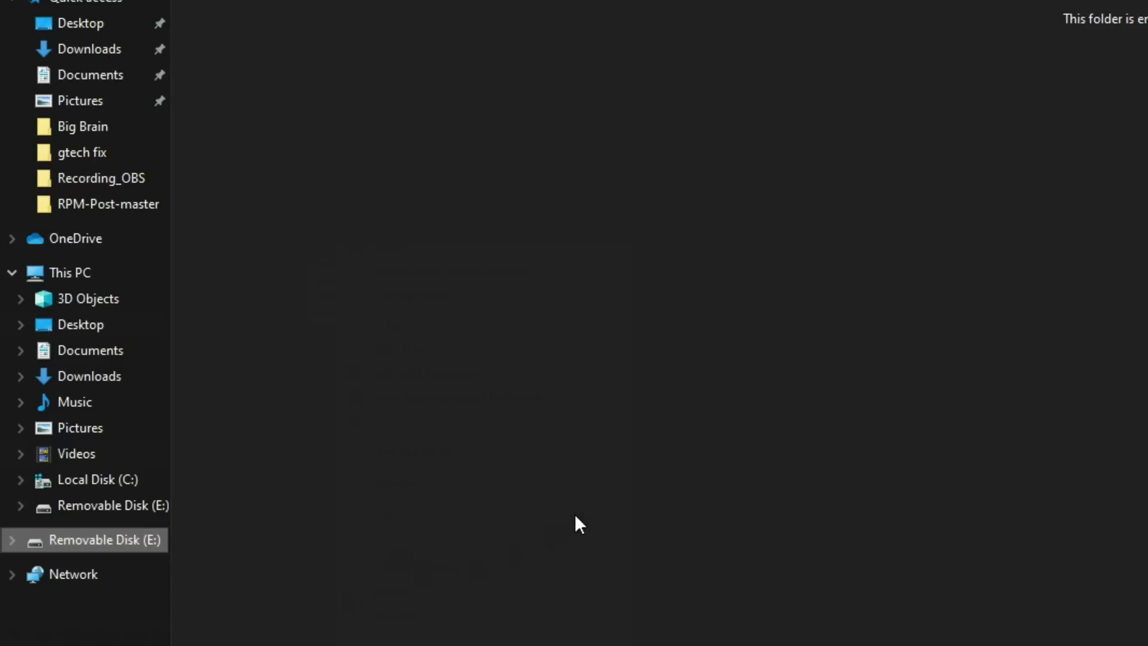
right_click(576, 516)
left_click(688, 645)
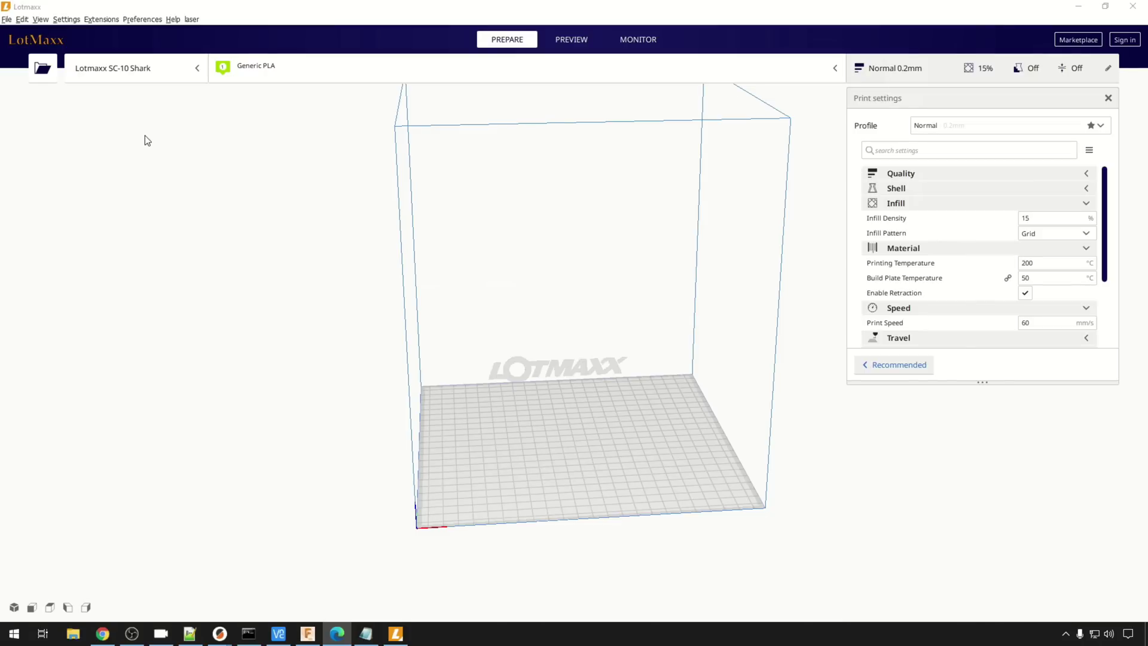
Set Number of Extruders to 2 in the SC-10 Shark's Machine Settings.
left_click(182, 70)
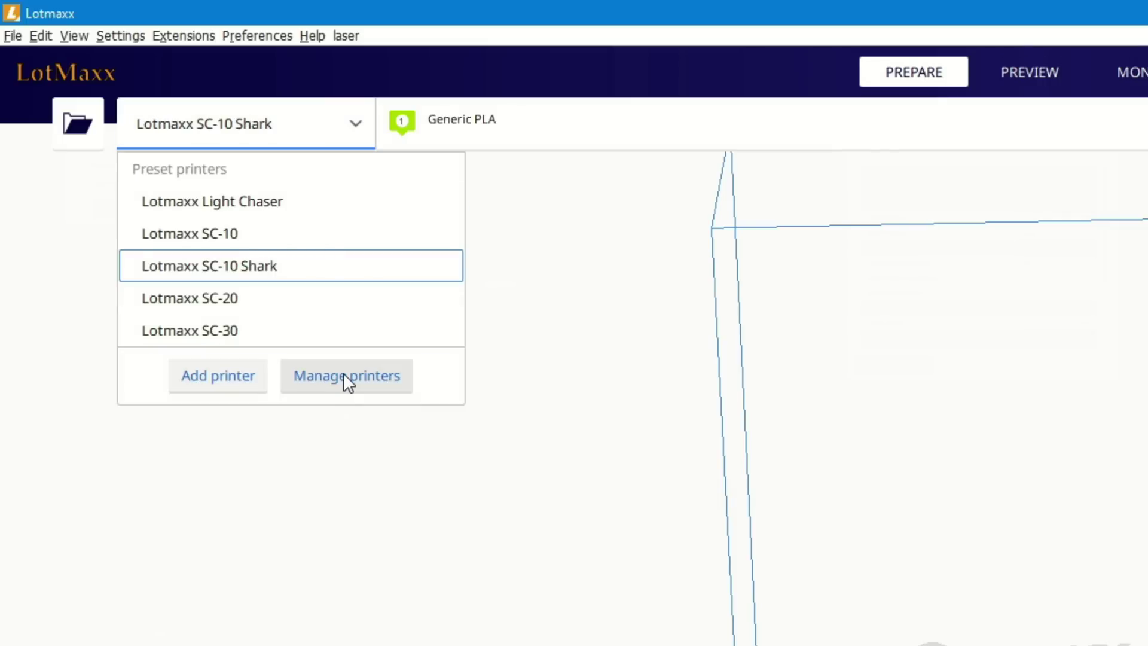
left_click(346, 381)
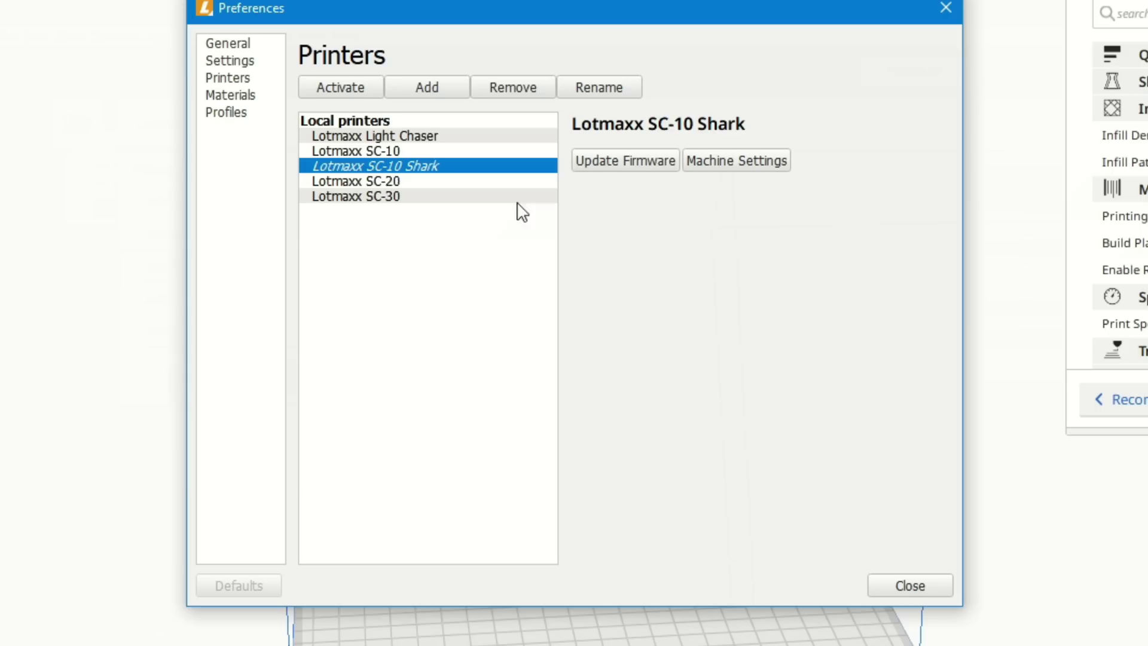
left_click(741, 160)
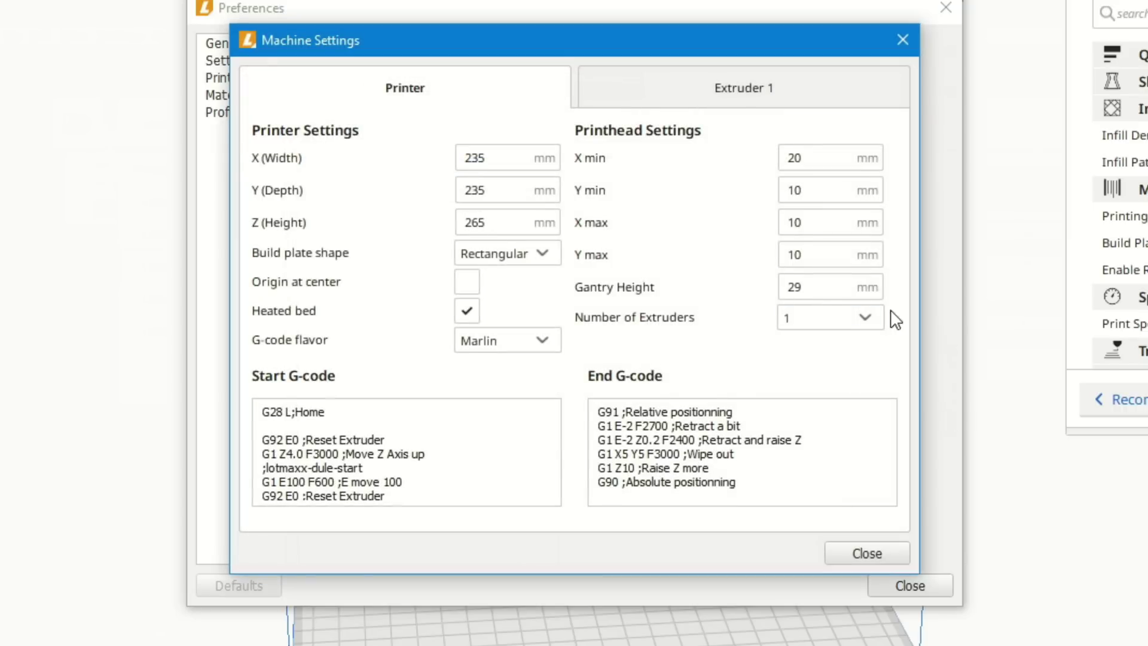
left_click(868, 323)
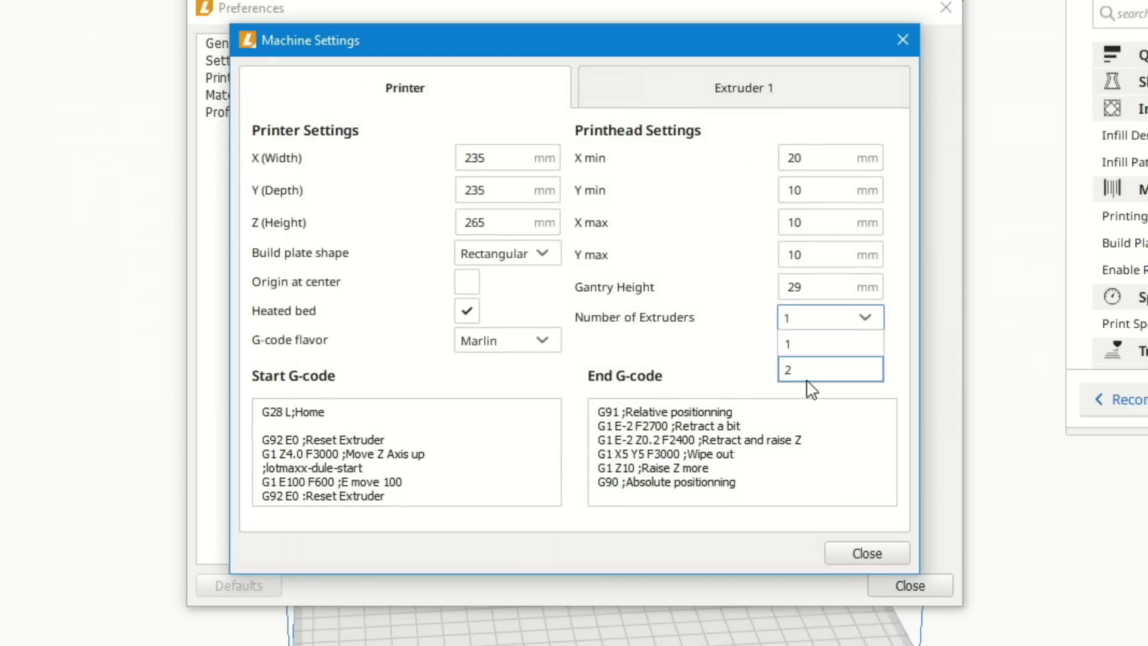
left_click(812, 383)
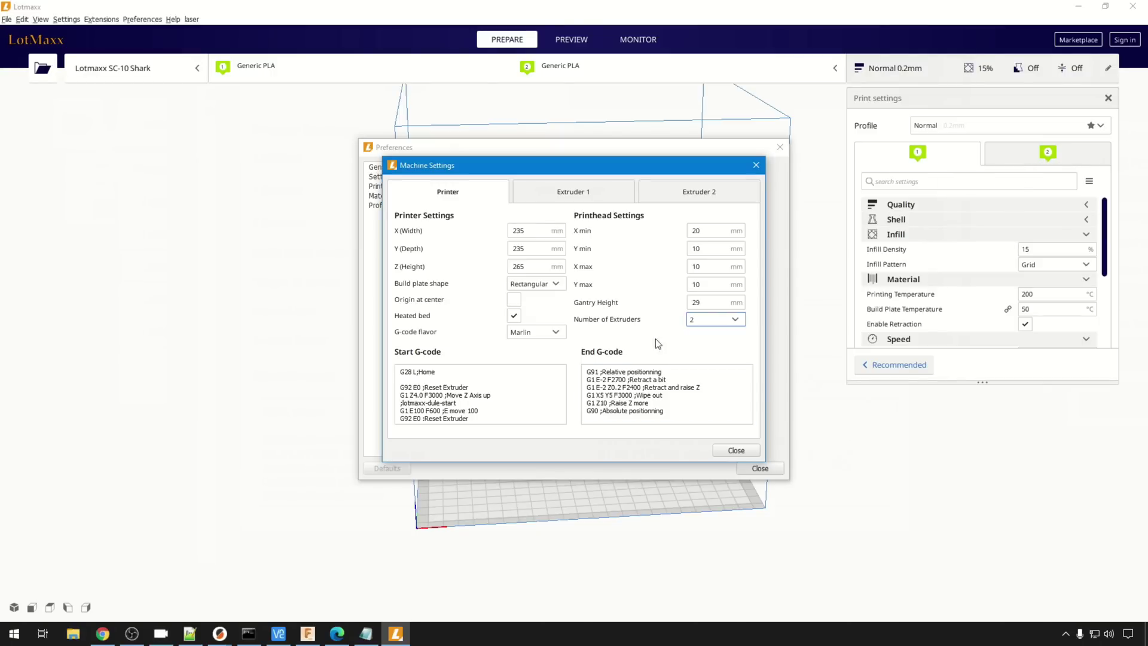
left_click(726, 450)
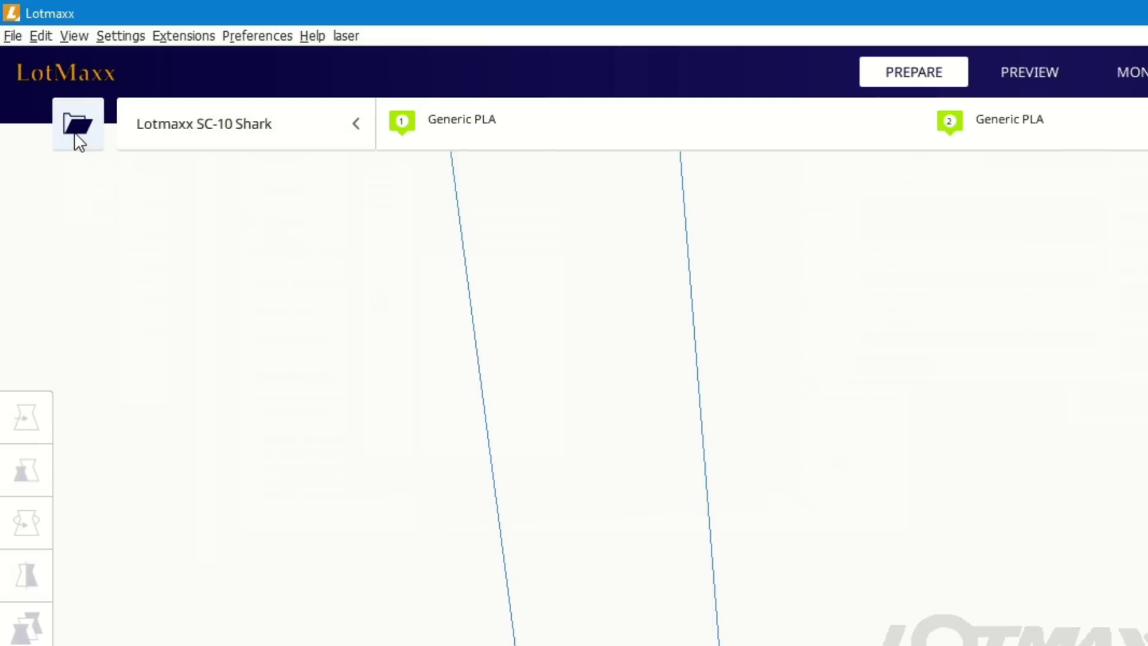
Open MMU2-Test-Block-1 and MMU2-Test-Block-2 together onto the build plate.
left_click(42, 74)
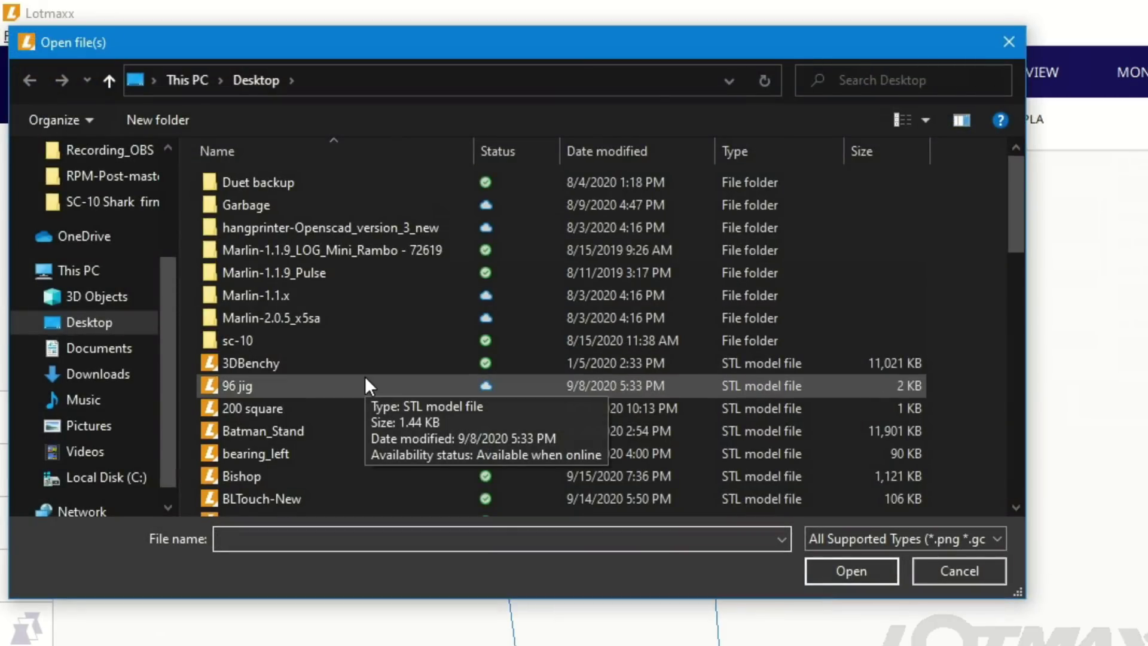
scroll(363, 374, "down", 5)
scroll(360, 372, "down", 7)
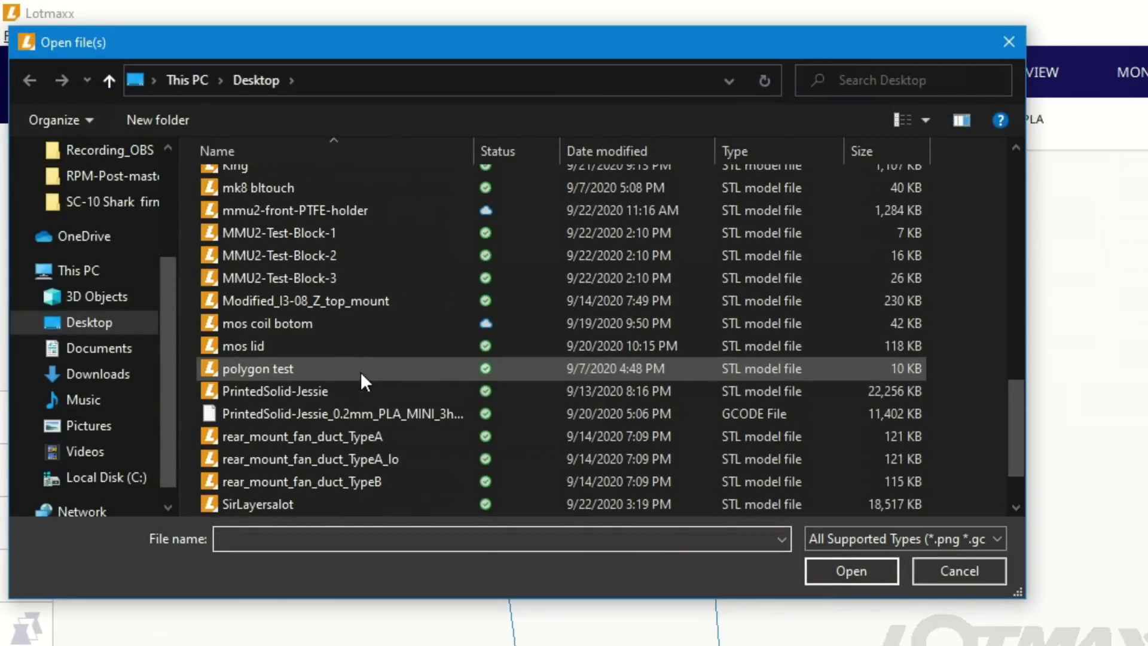
scroll(360, 371, "up", 3)
left_click(364, 357)
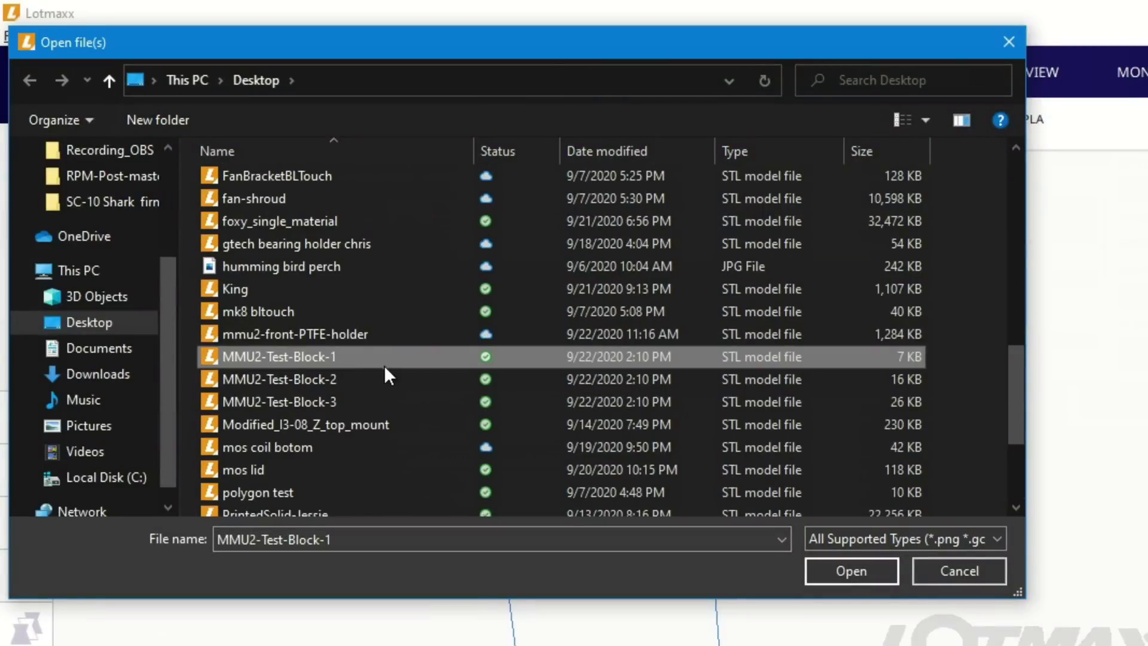
left_click(392, 378, "shift")
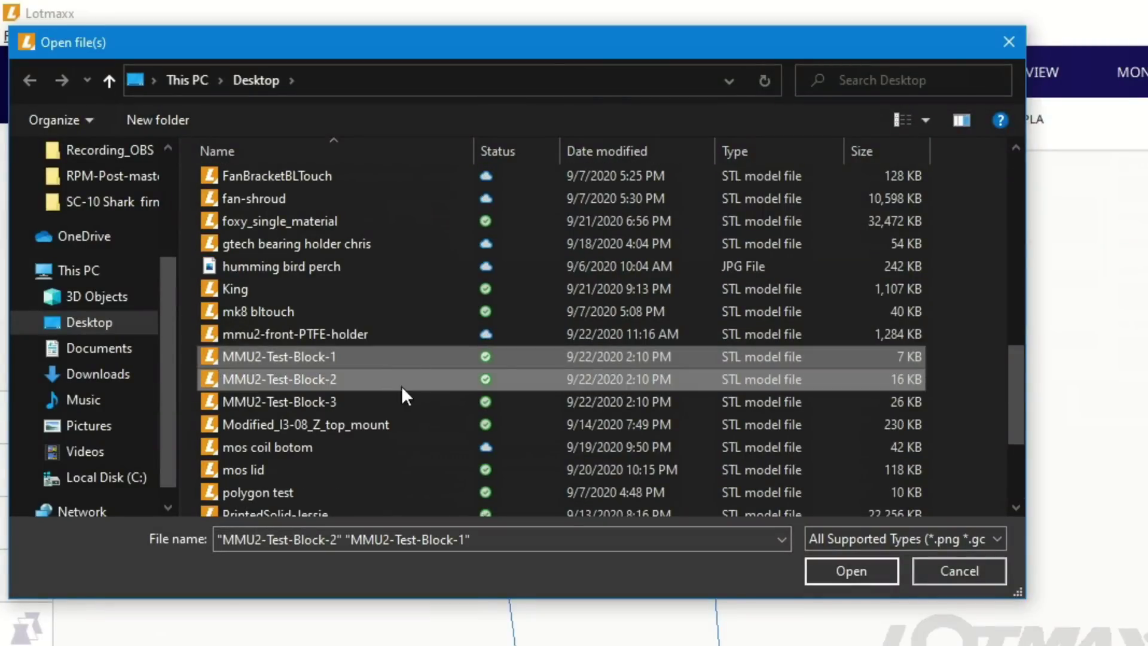
left_click(836, 572)
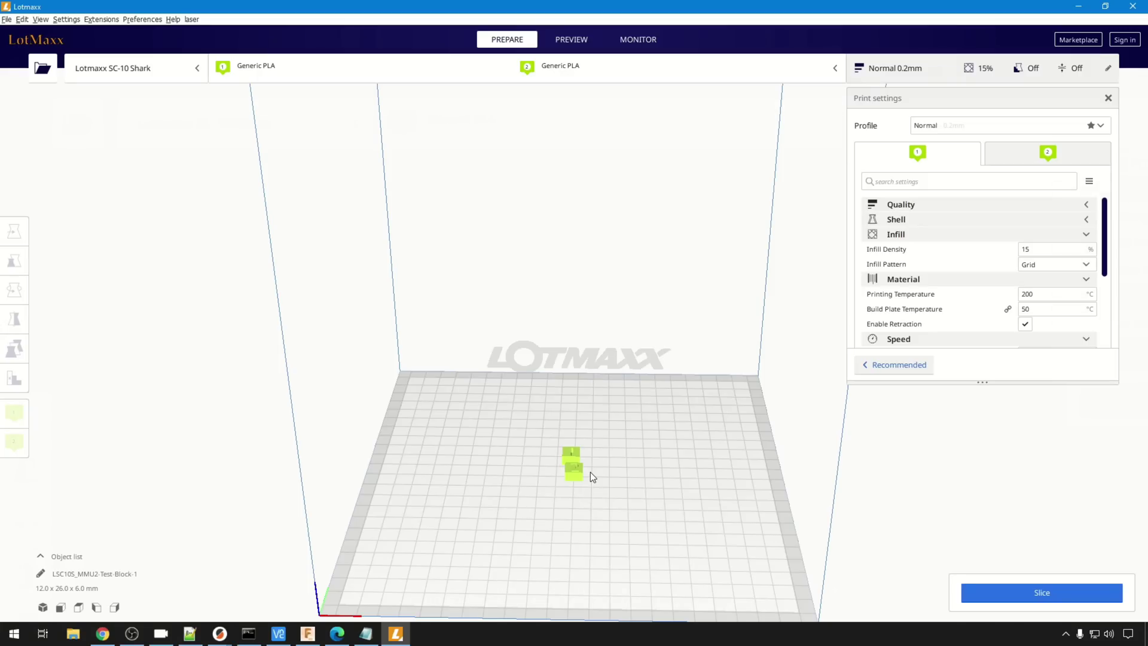
Select one test block and check its extruder in the context menu.
left_click(573, 453)
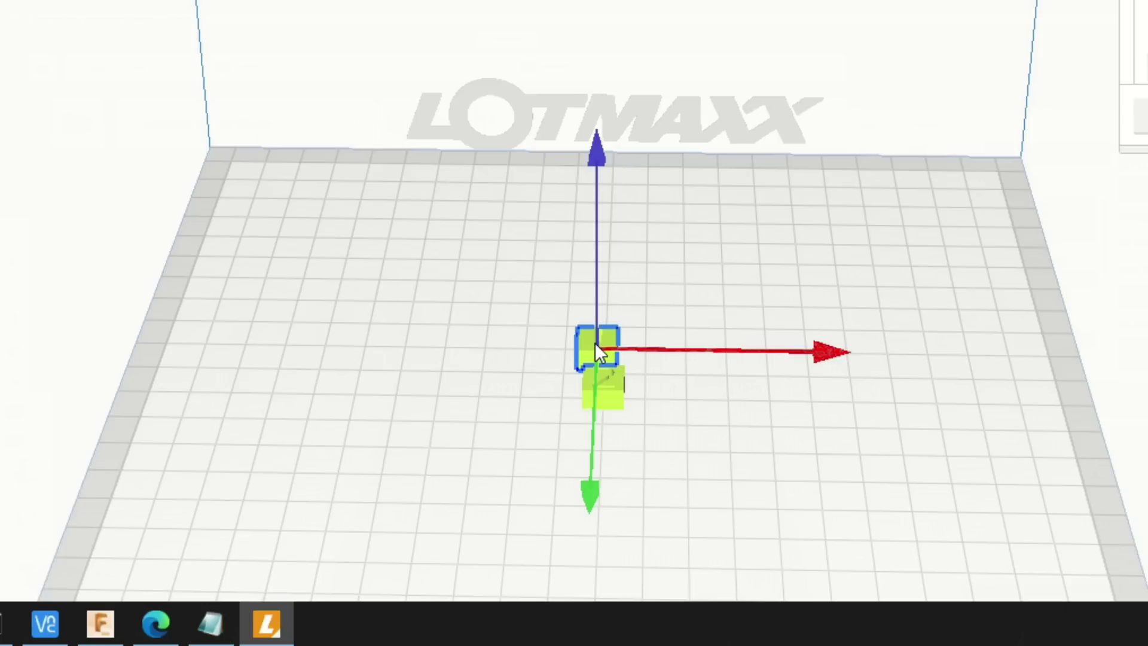
right_click(595, 347)
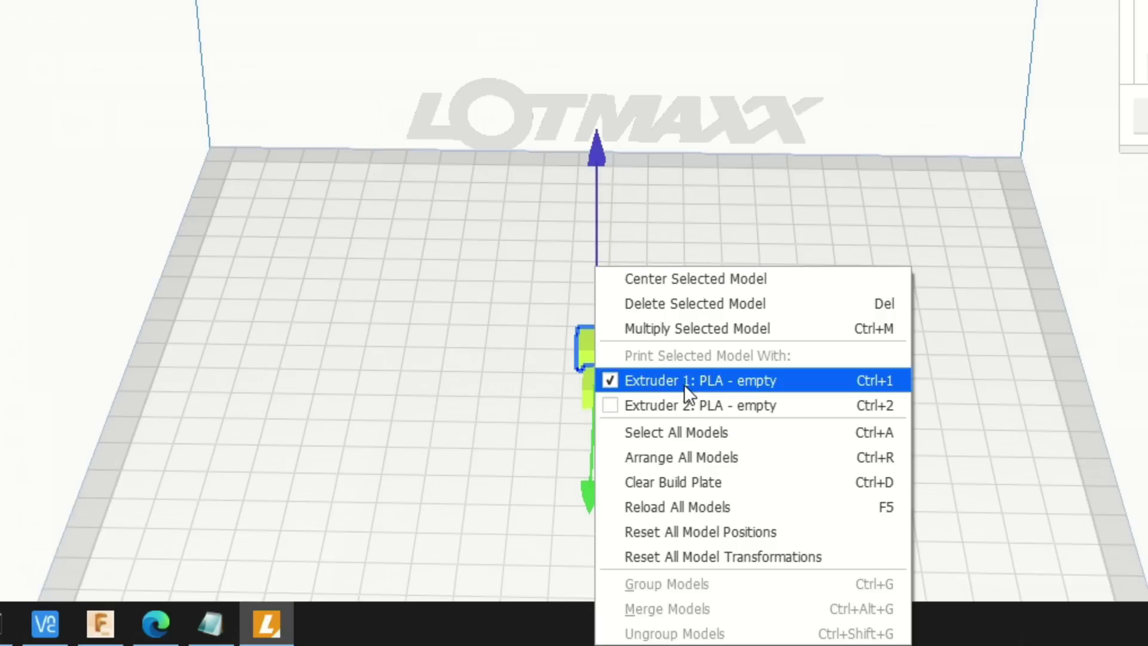
left_click(518, 389)
left_click(594, 392)
right_click(593, 394)
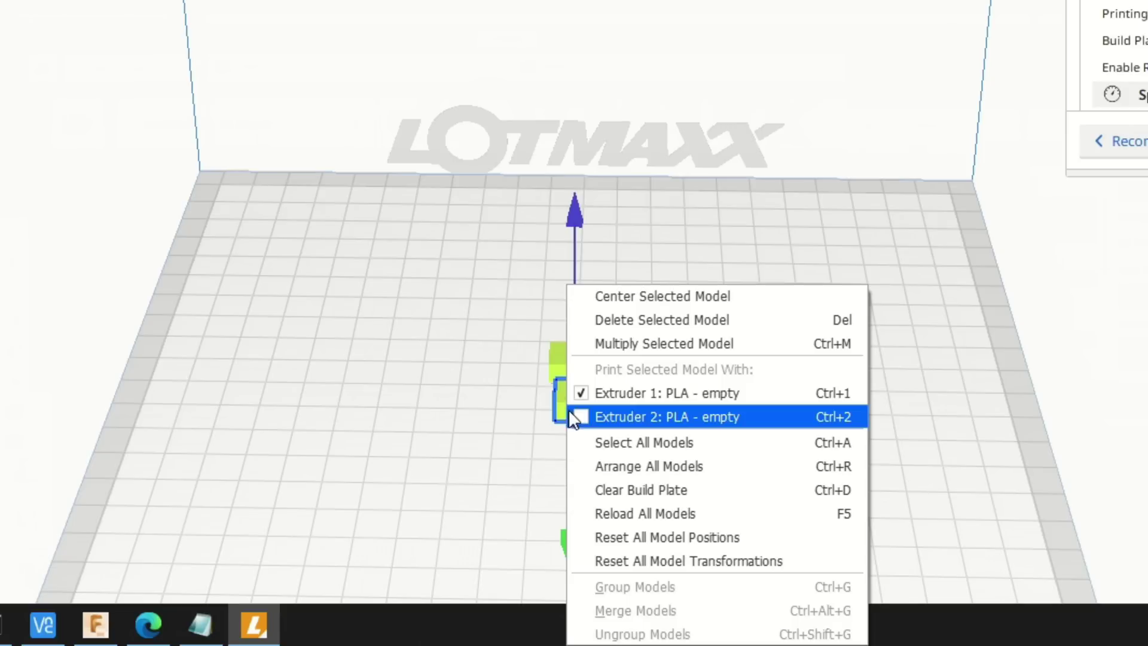
Assign the selected block to Extruder 2, then merge both into one 20 x 10 x 6 mm model.
left_click(580, 417)
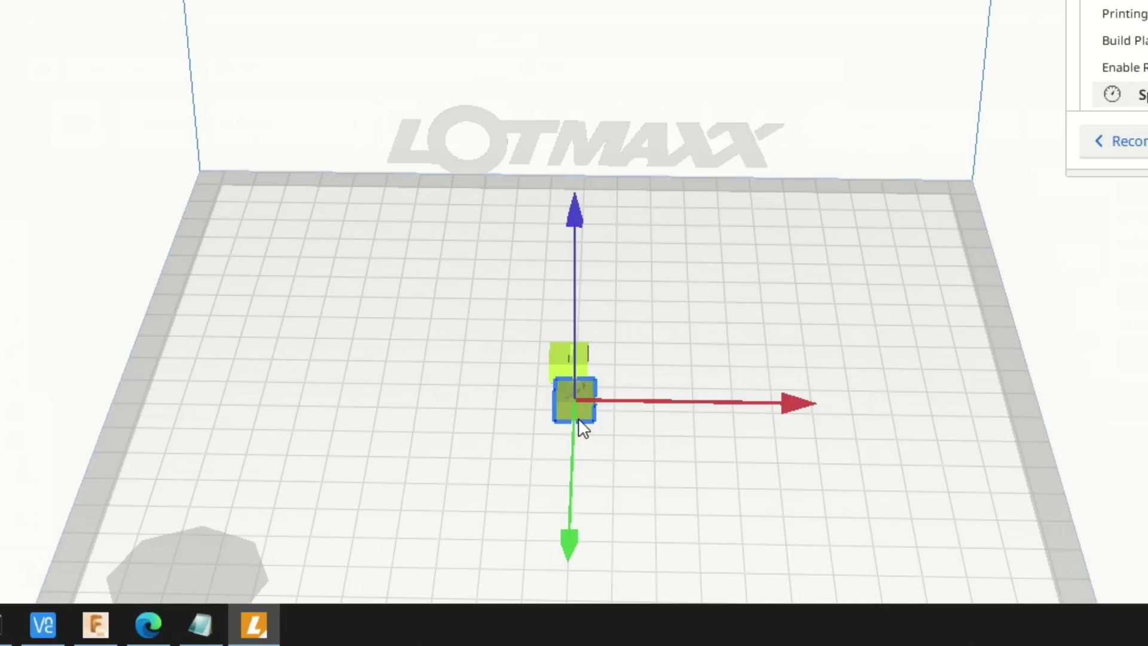
right_click(565, 409)
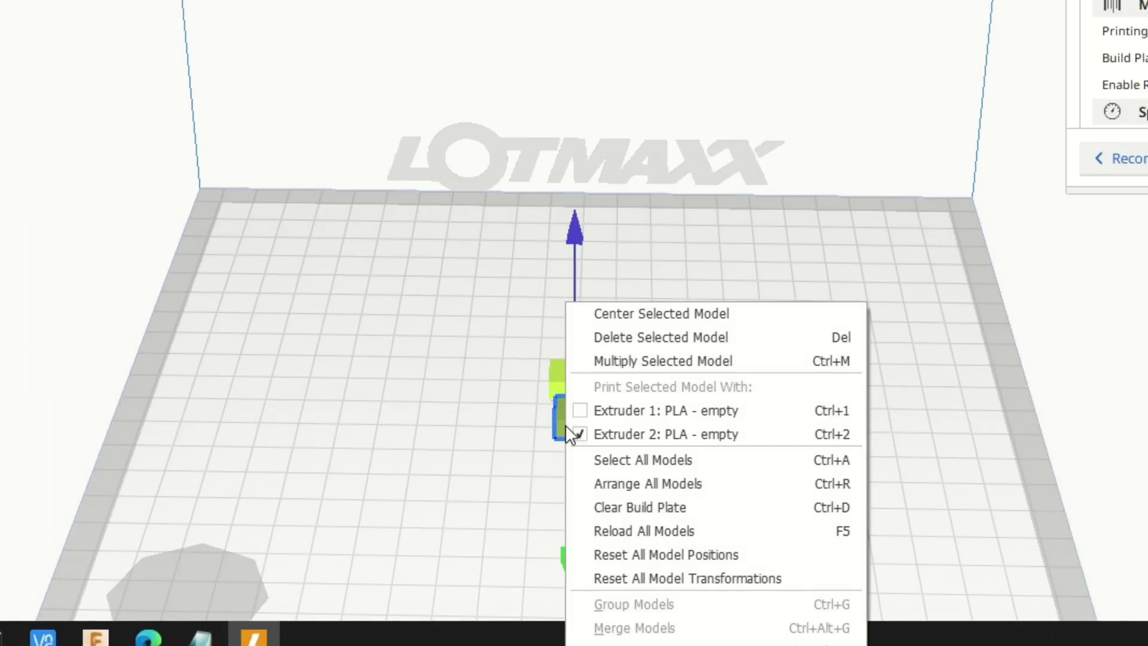
left_click(602, 461)
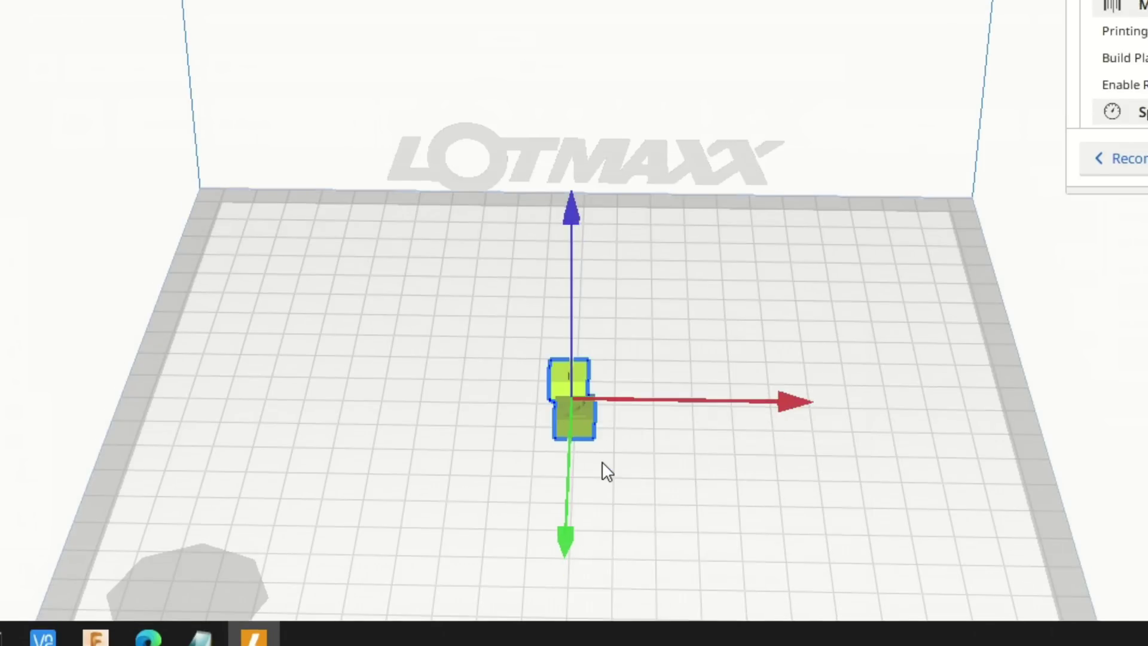
right_click(579, 418)
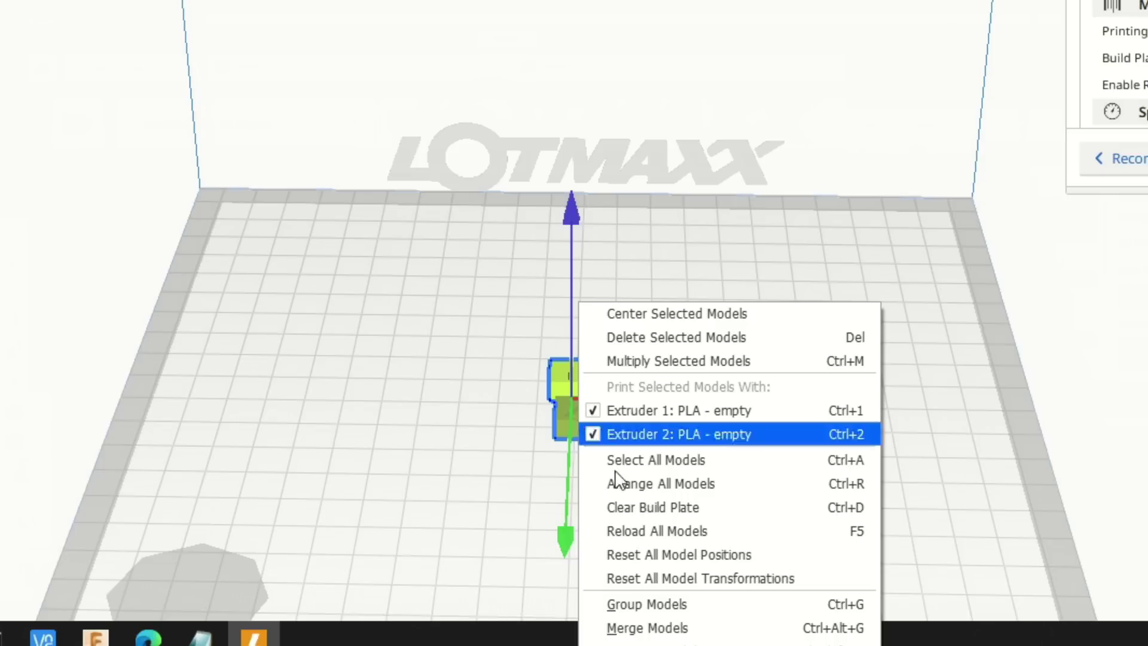
left_click(705, 627)
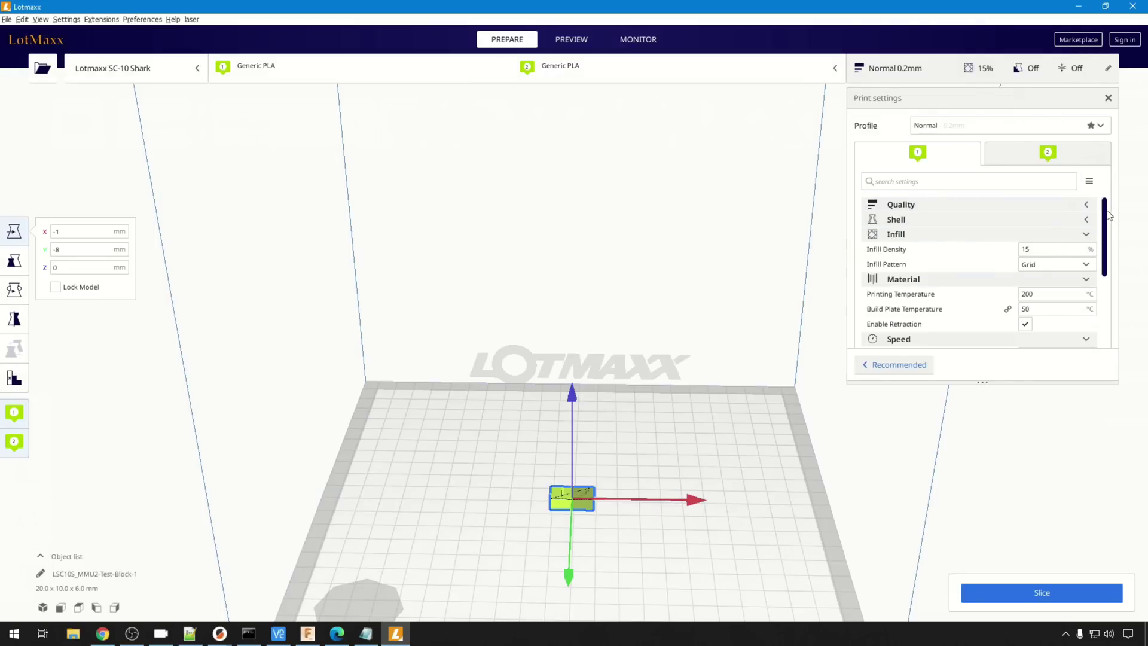
Slice the merged block and preview its layers: 15 minutes, 3 g, 1.05 m.
left_click_drag(1105, 215, 1114, 281)
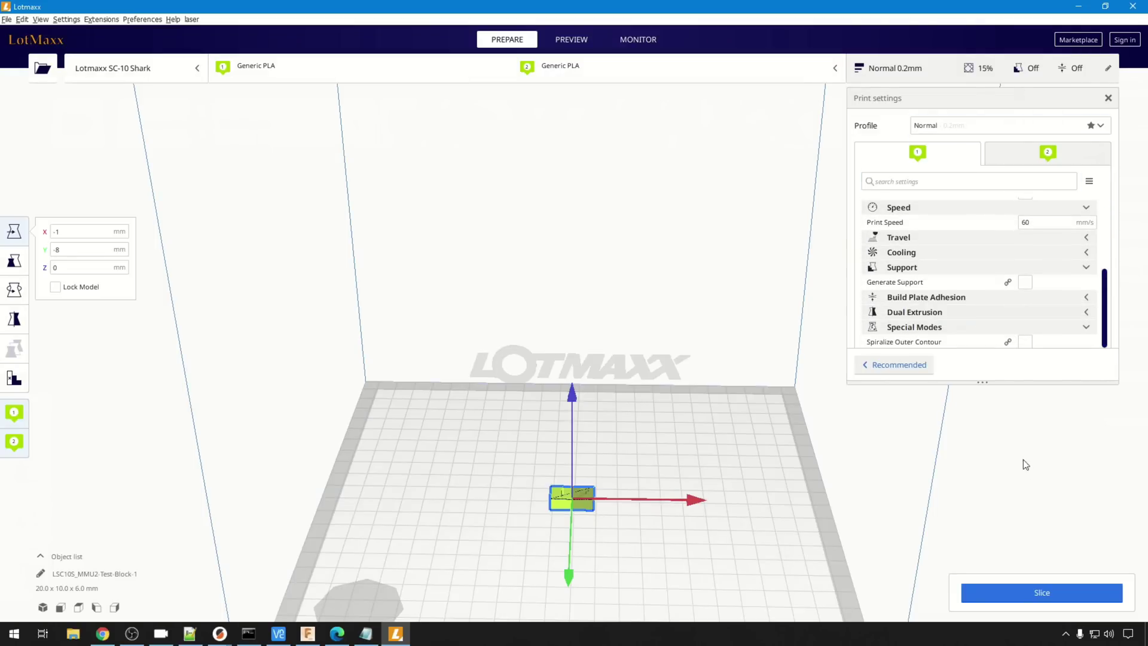
left_click(1034, 588)
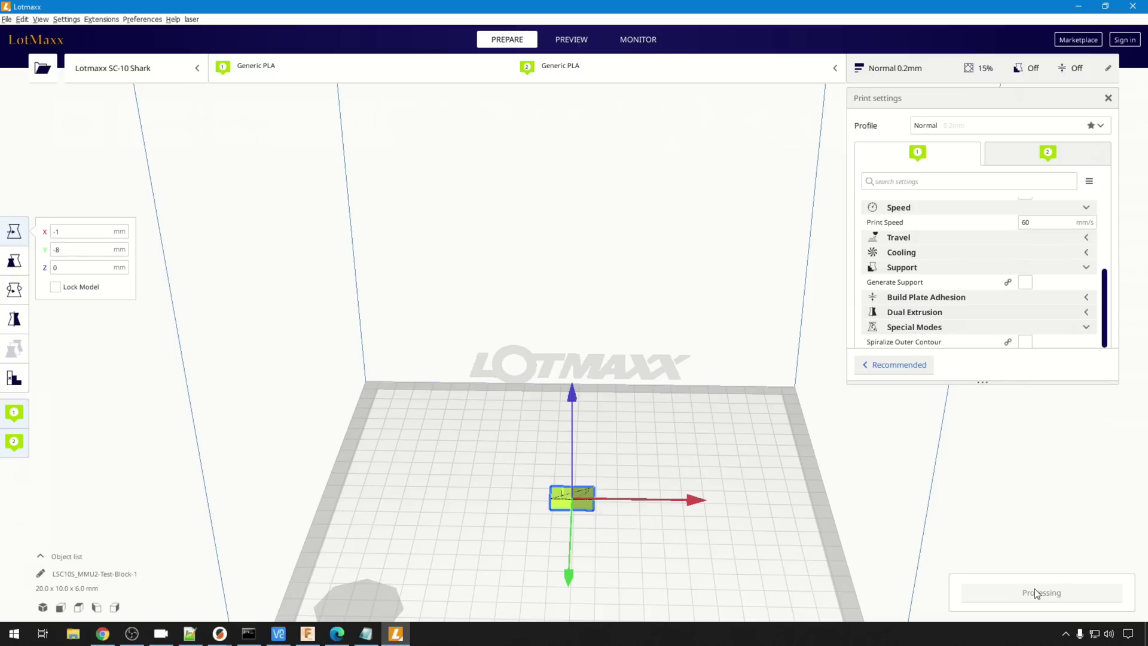
left_click(984, 593)
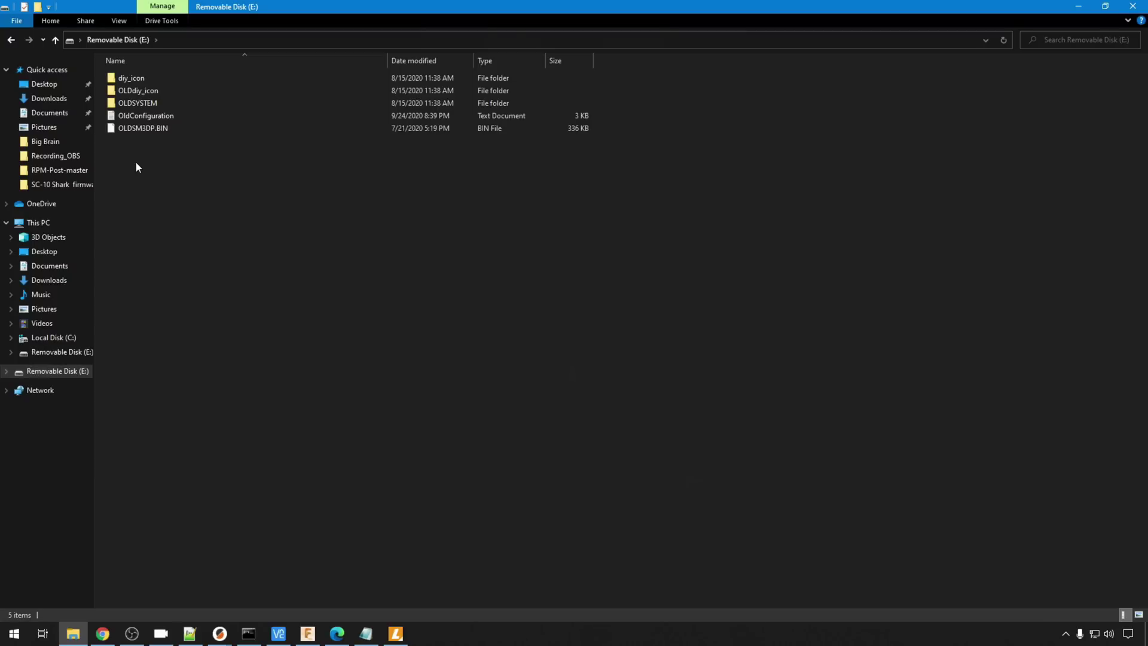
left_click_drag(136, 162, 149, 76)
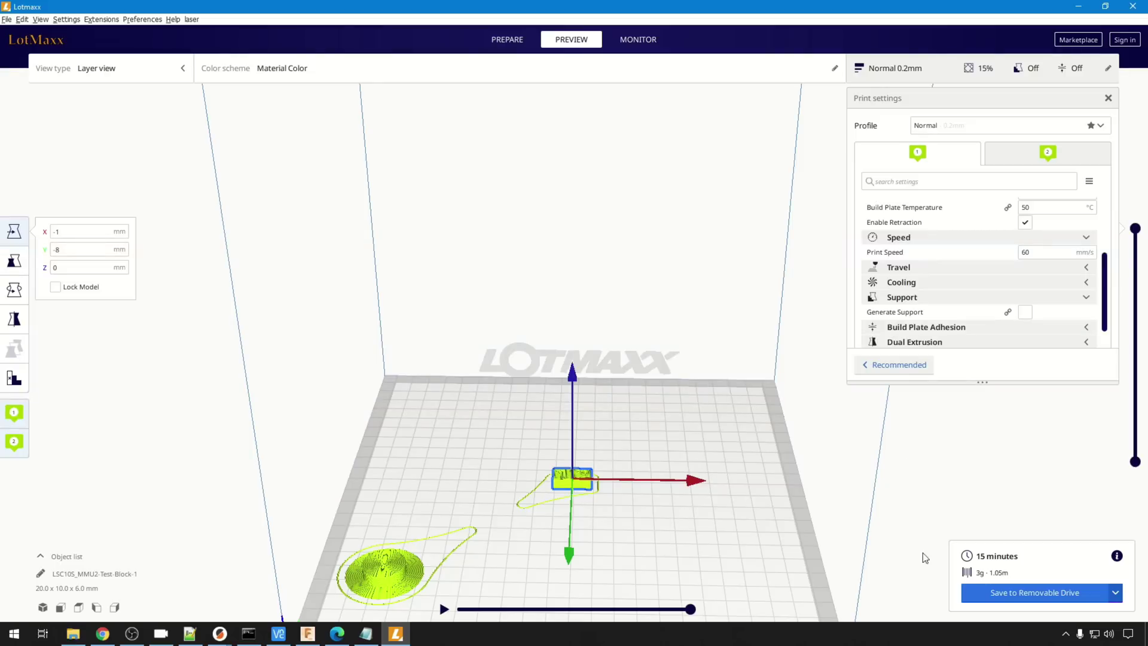
Save LSC105_MMU2-Test-Block-1.gcode to removable drive E:.
left_click(1050, 594)
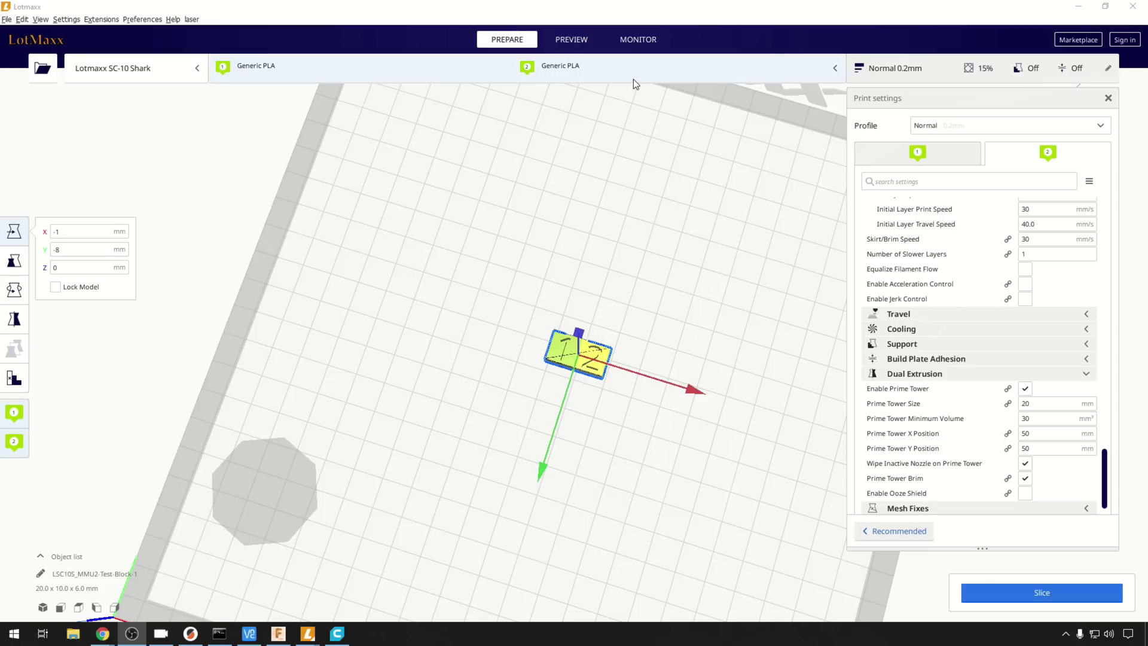
Duplicate Generic PLA under Manage Printers > Materials and colour the copy red.
left_click(949, 157)
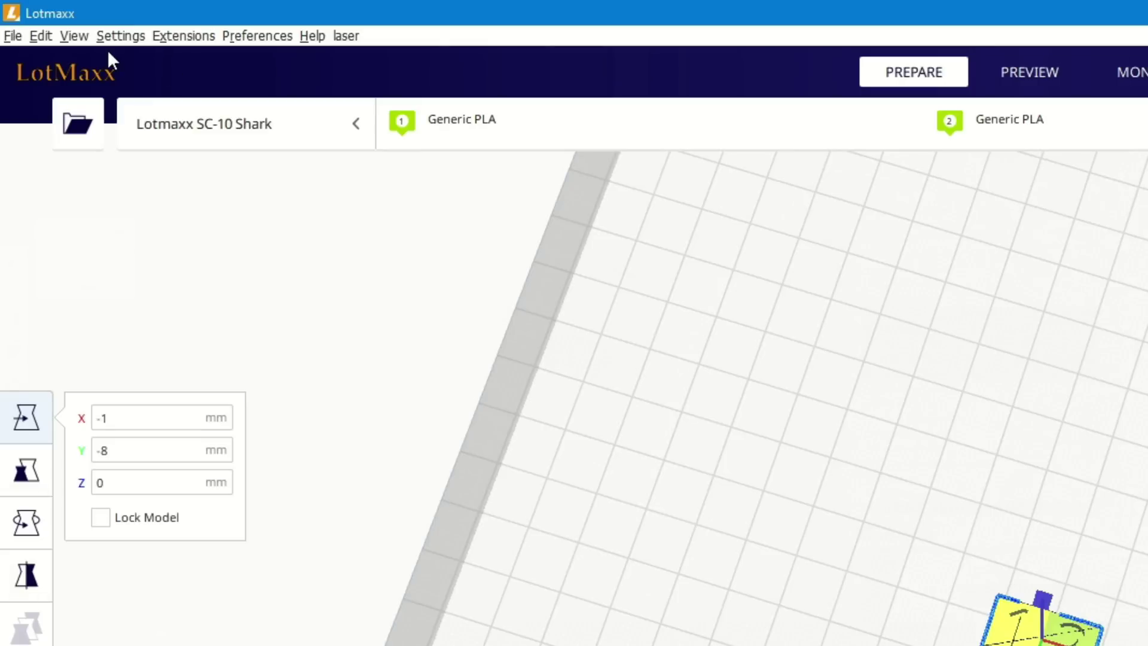
left_click(120, 37)
mouse_move(233, 59)
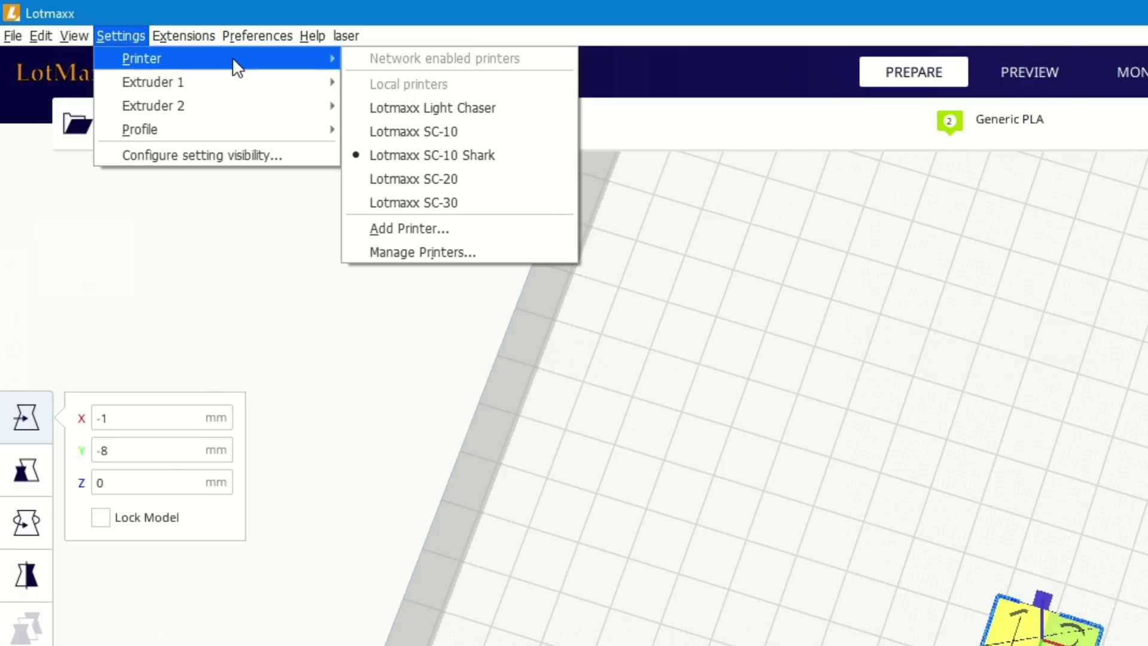
left_click(461, 252)
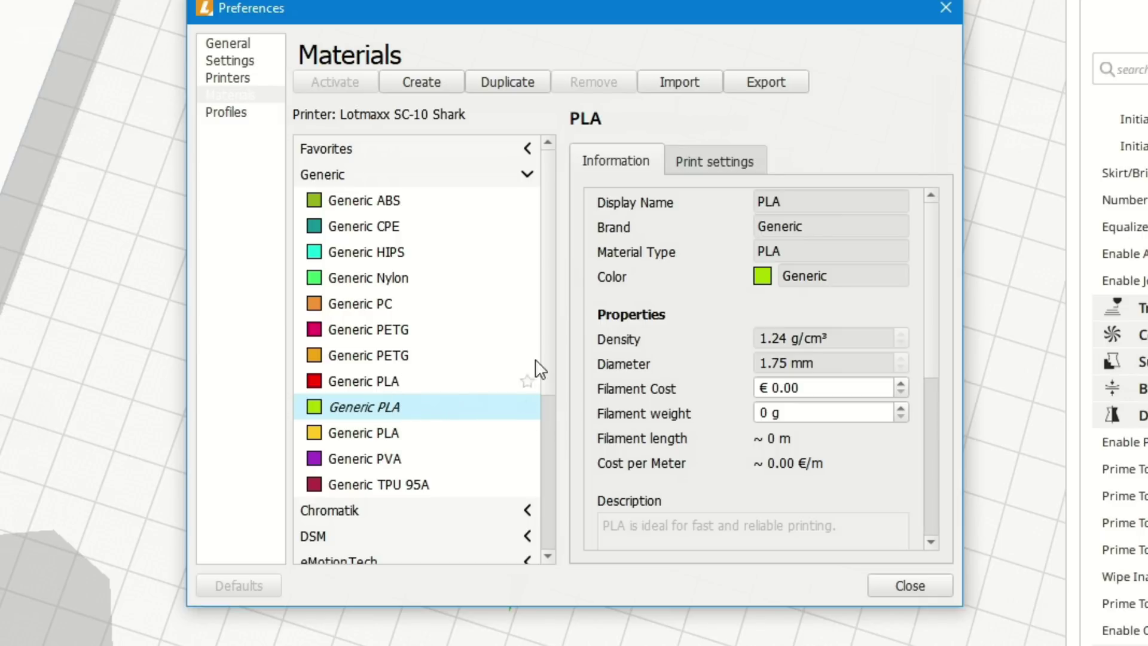
left_click(532, 85)
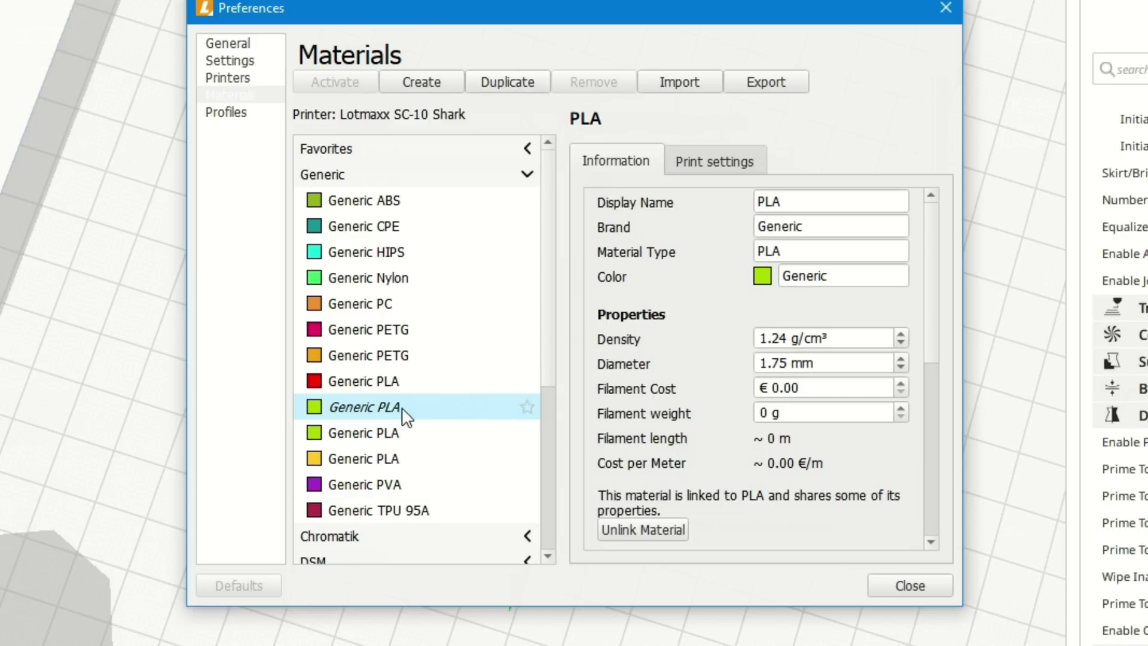
left_click(764, 277)
left_click(348, 210)
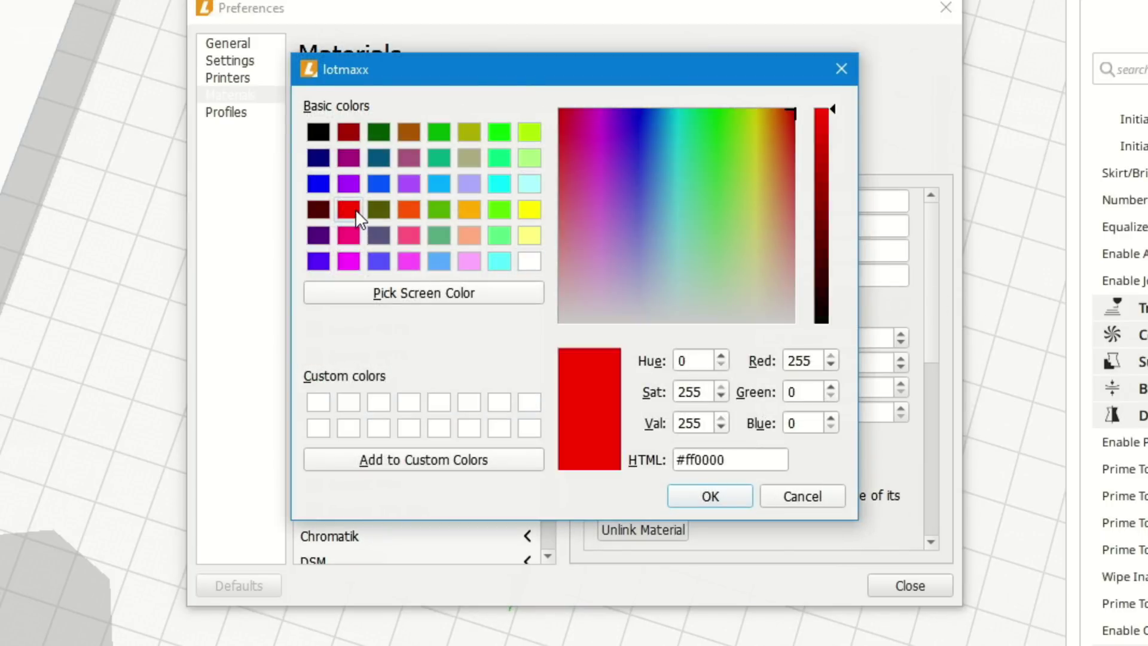
left_click(729, 498)
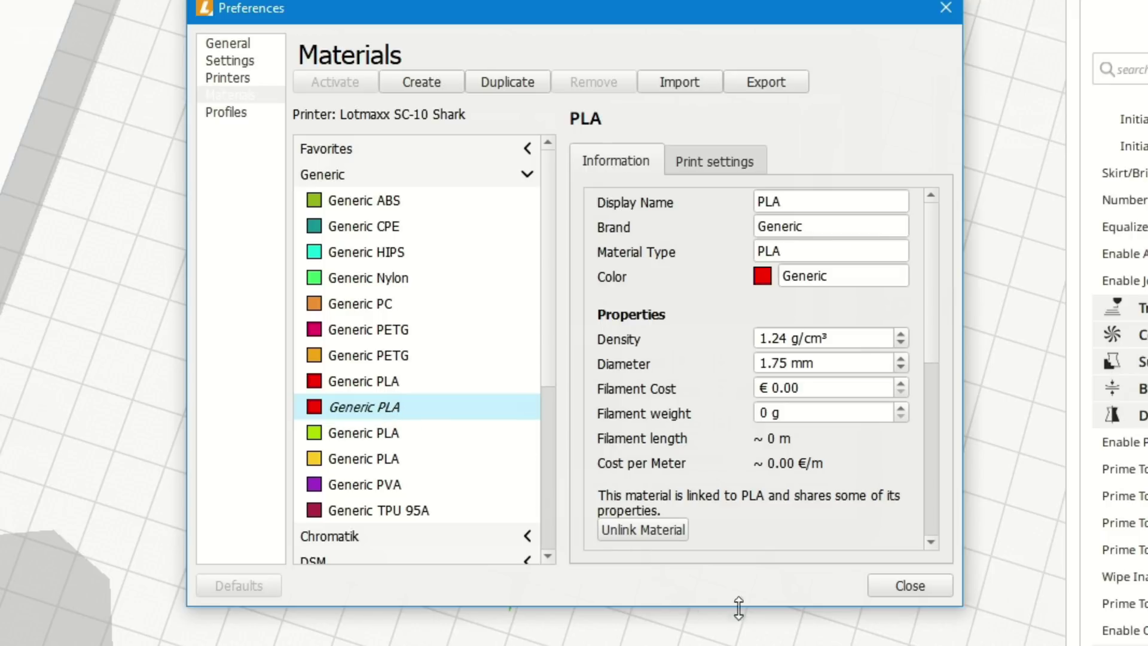
left_click(925, 586)
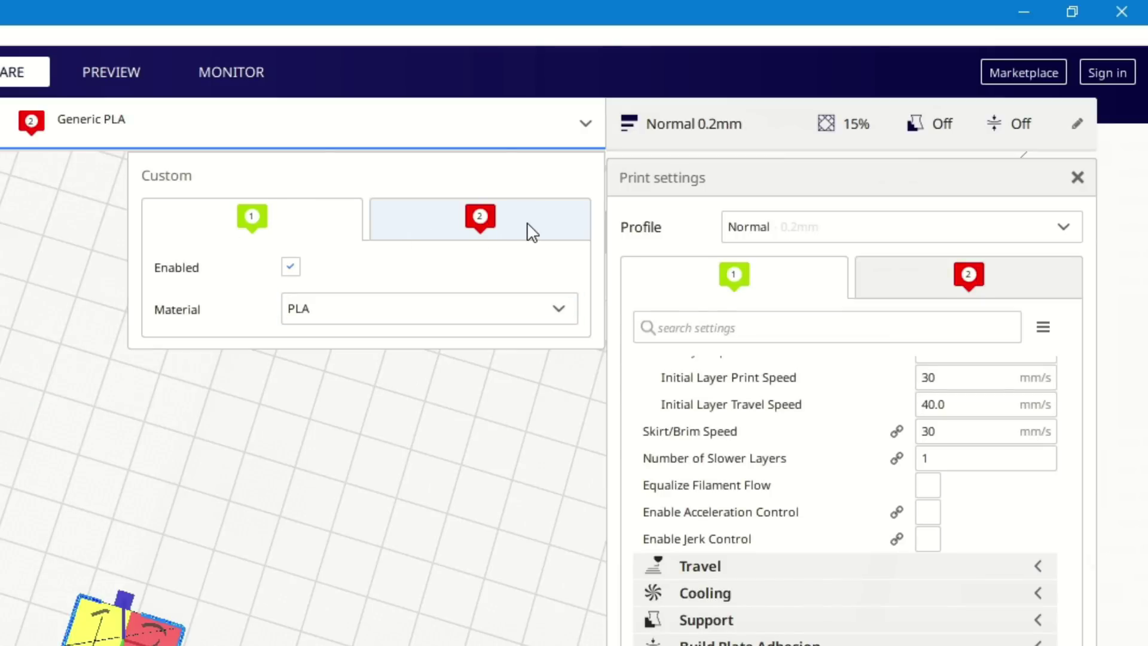
Load the red Generic PLA copy into extruder 2.
left_click(426, 232)
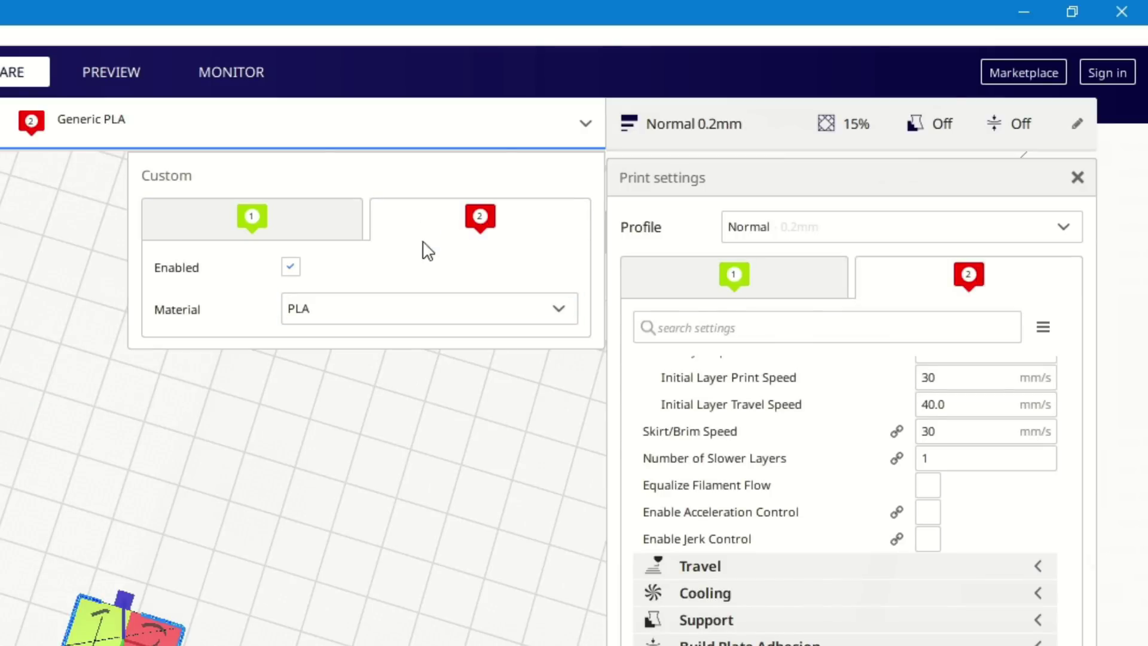
left_click(417, 311)
mouse_move(545, 338)
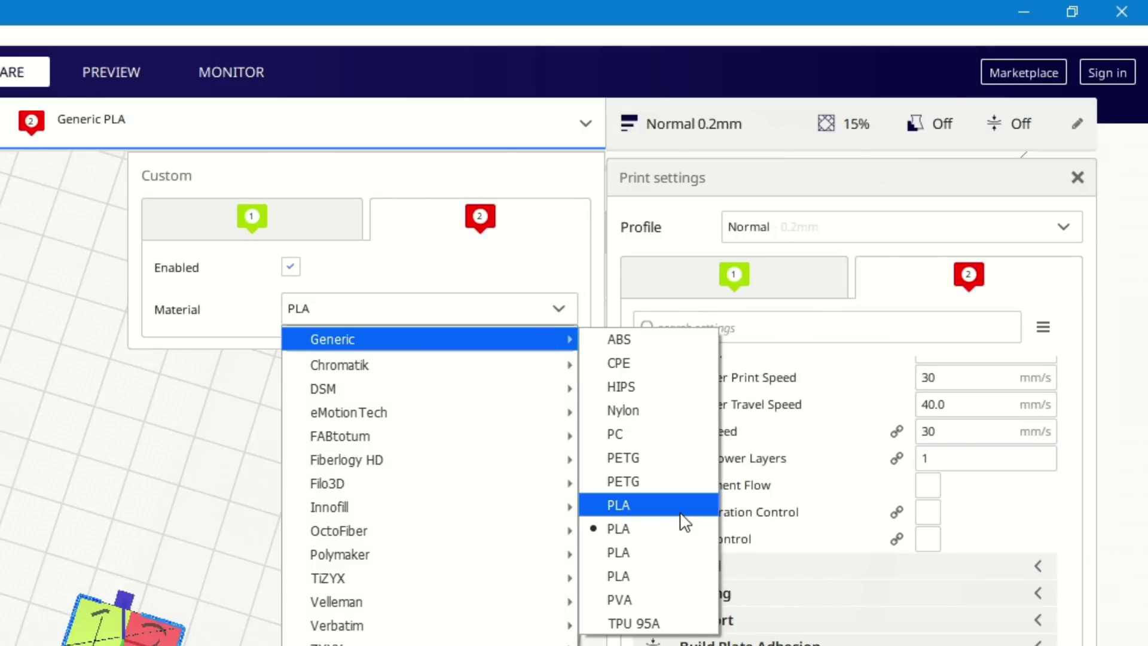
left_click(682, 511)
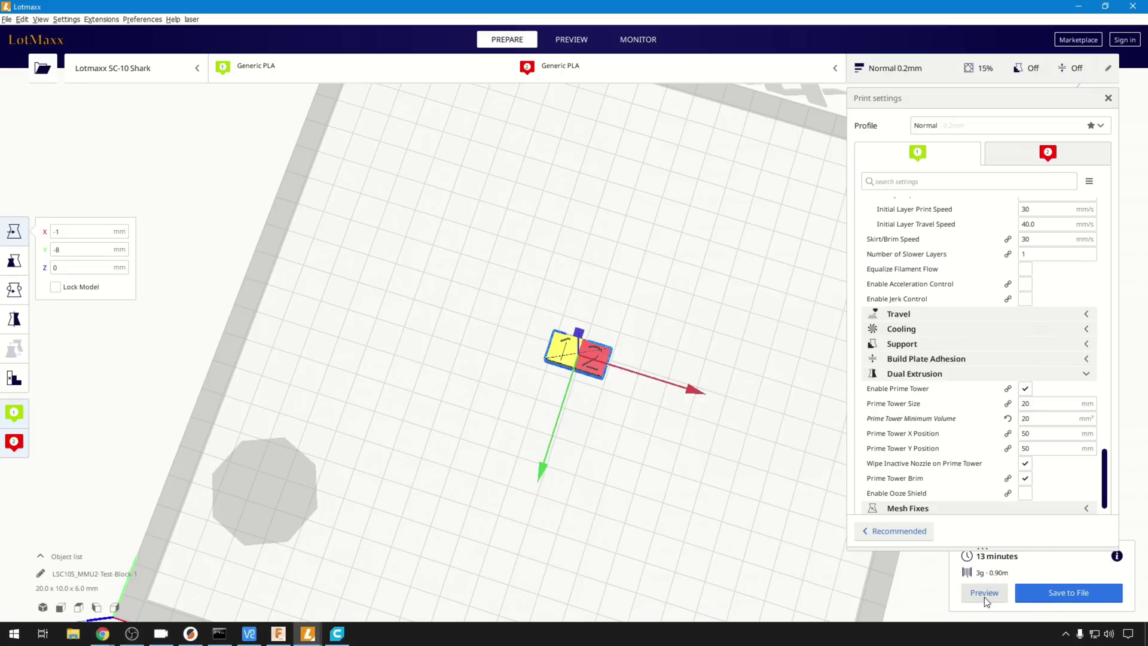
Set Prime Tower Minimum Volume to 50 mm³ for both extruders and re-slice.
left_click(572, 39)
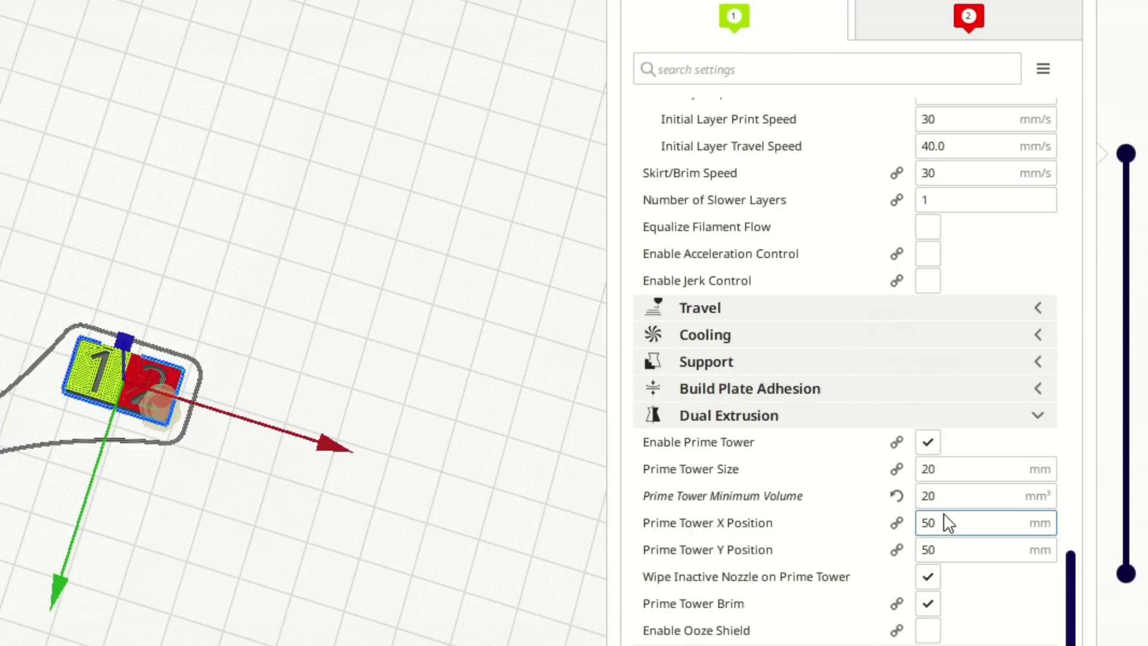
double_click(930, 495)
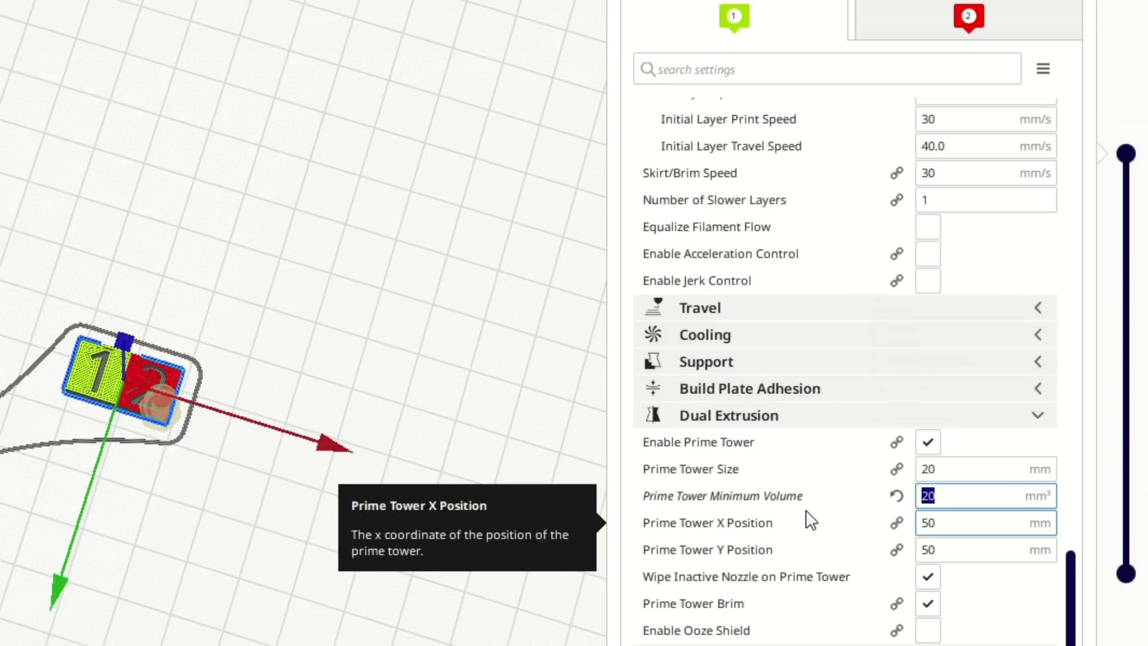
type("50")
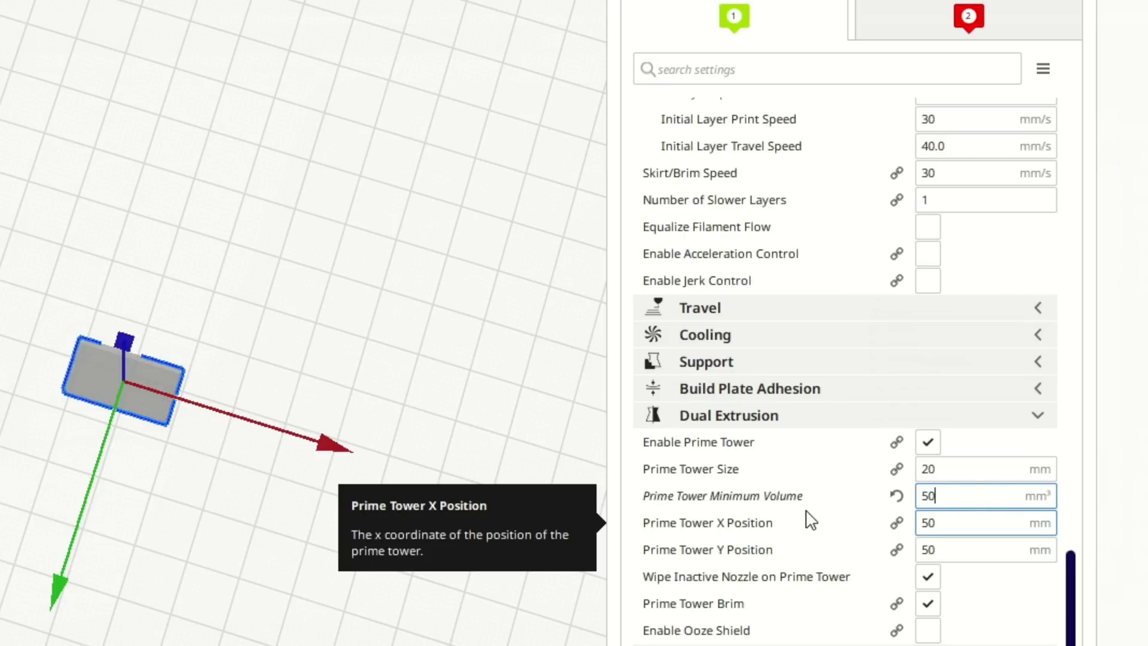
left_click(1024, 29)
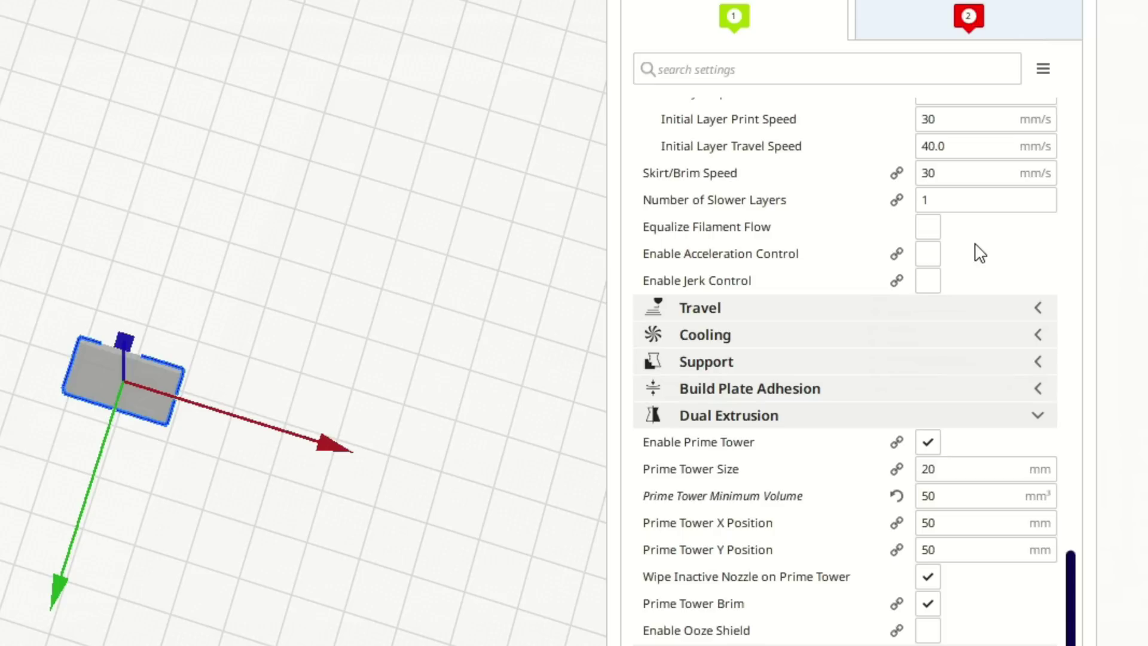
double_click(980, 502)
type("50")
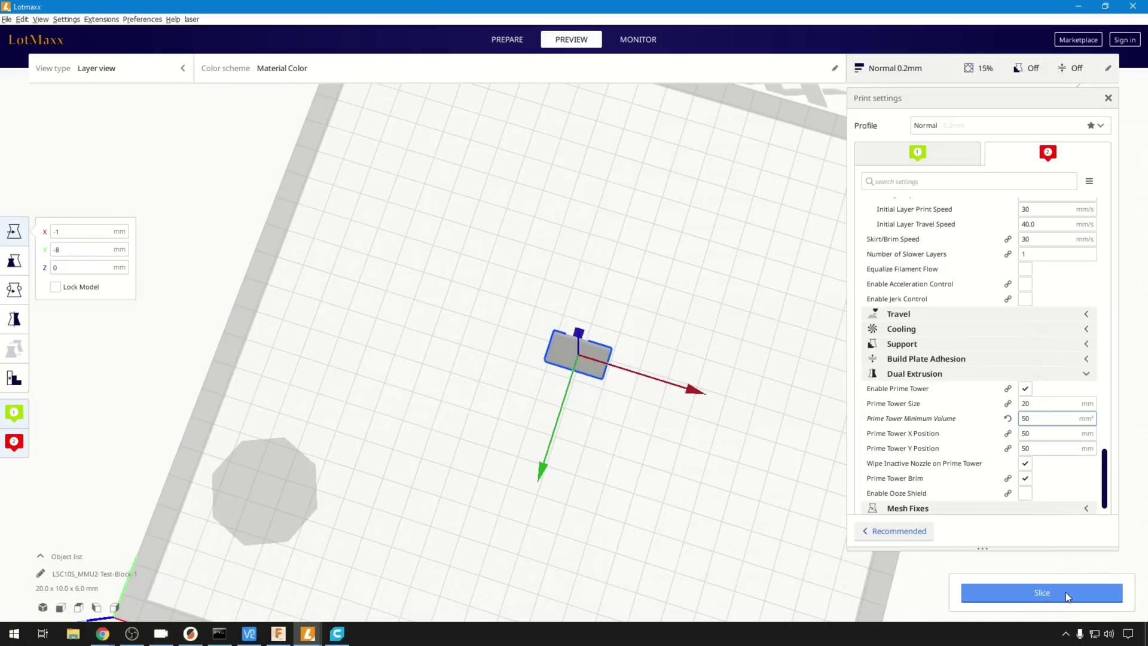
left_click(1066, 592)
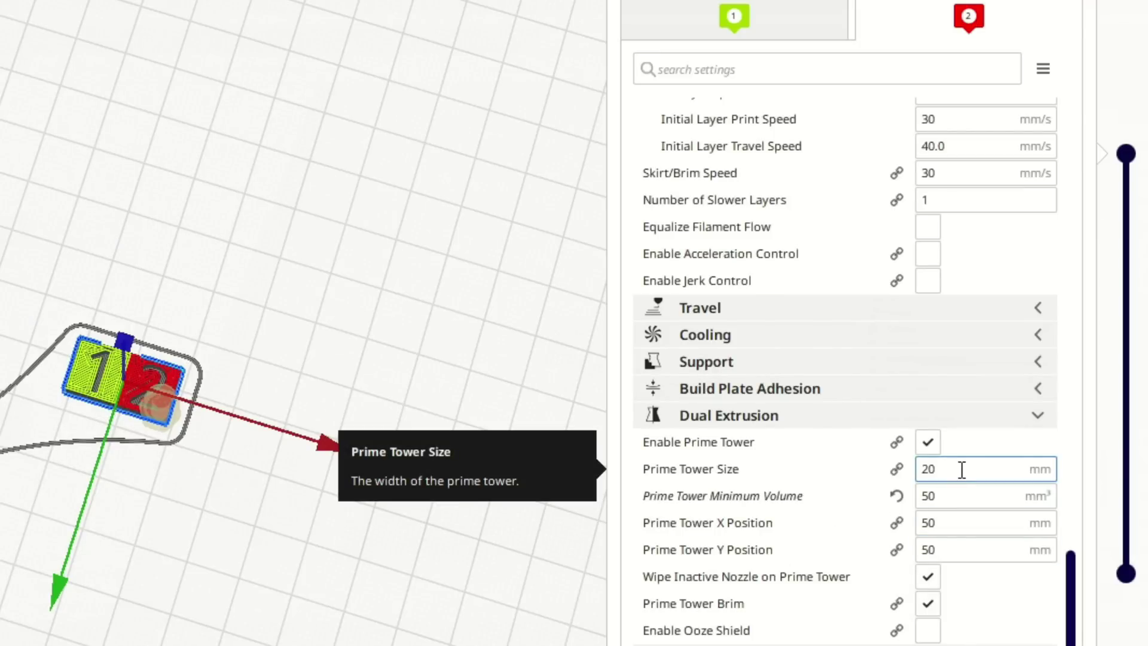
Enlarge the prime tower size to 25 mm and re-slice.
left_click_drag(962, 470, 921, 469)
type("25")
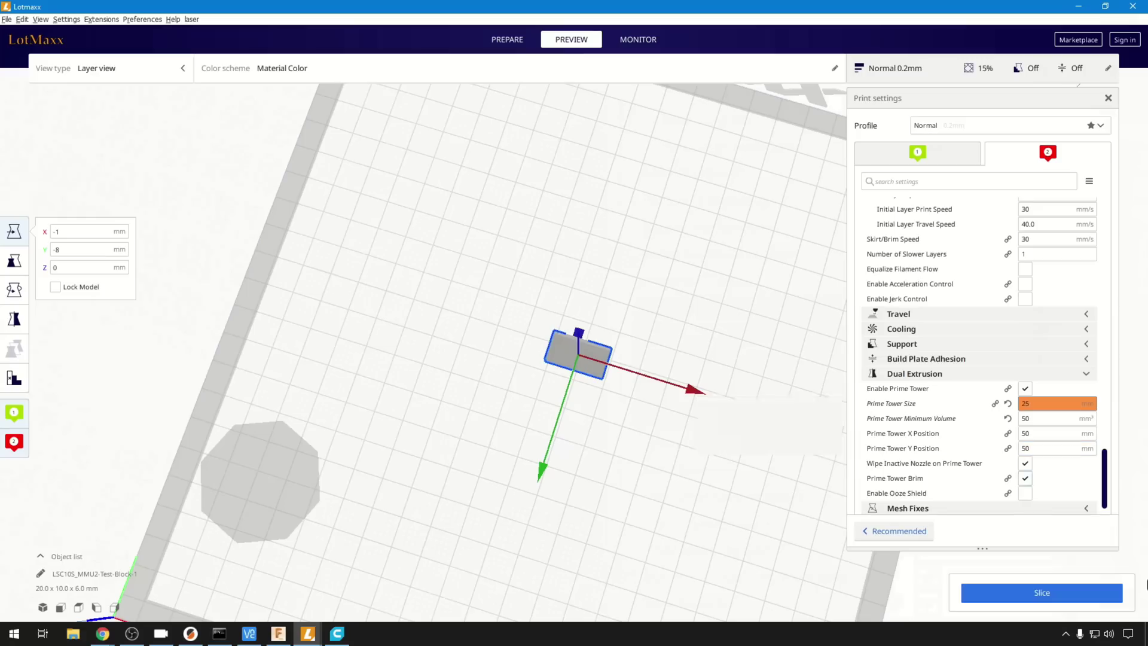
left_click(1060, 591)
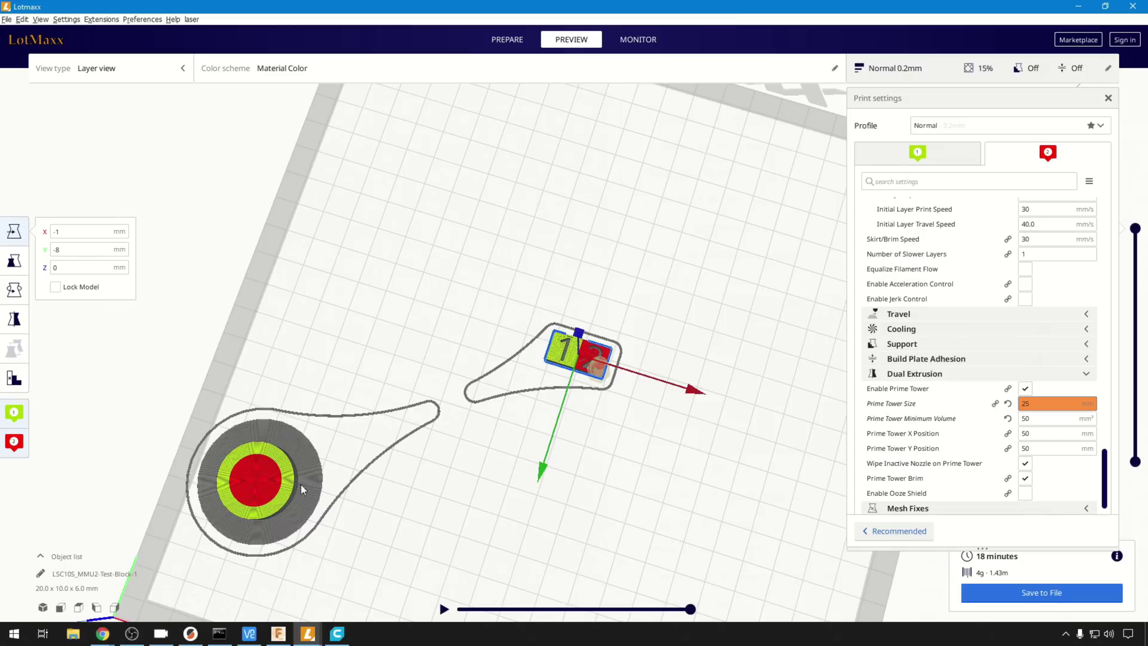